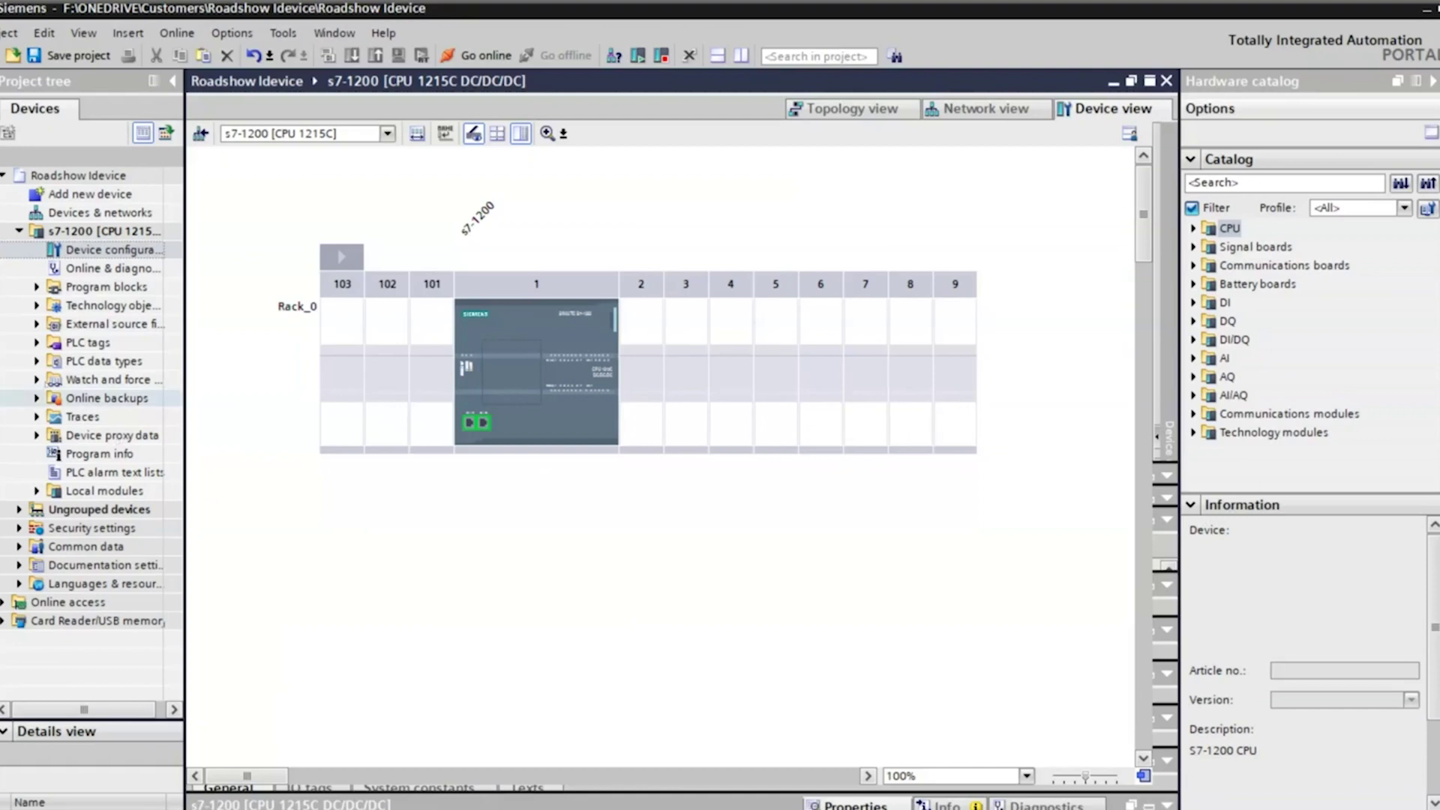
Step: Open Watch table_1 from the project's Watch and force tables folder
click(36, 379)
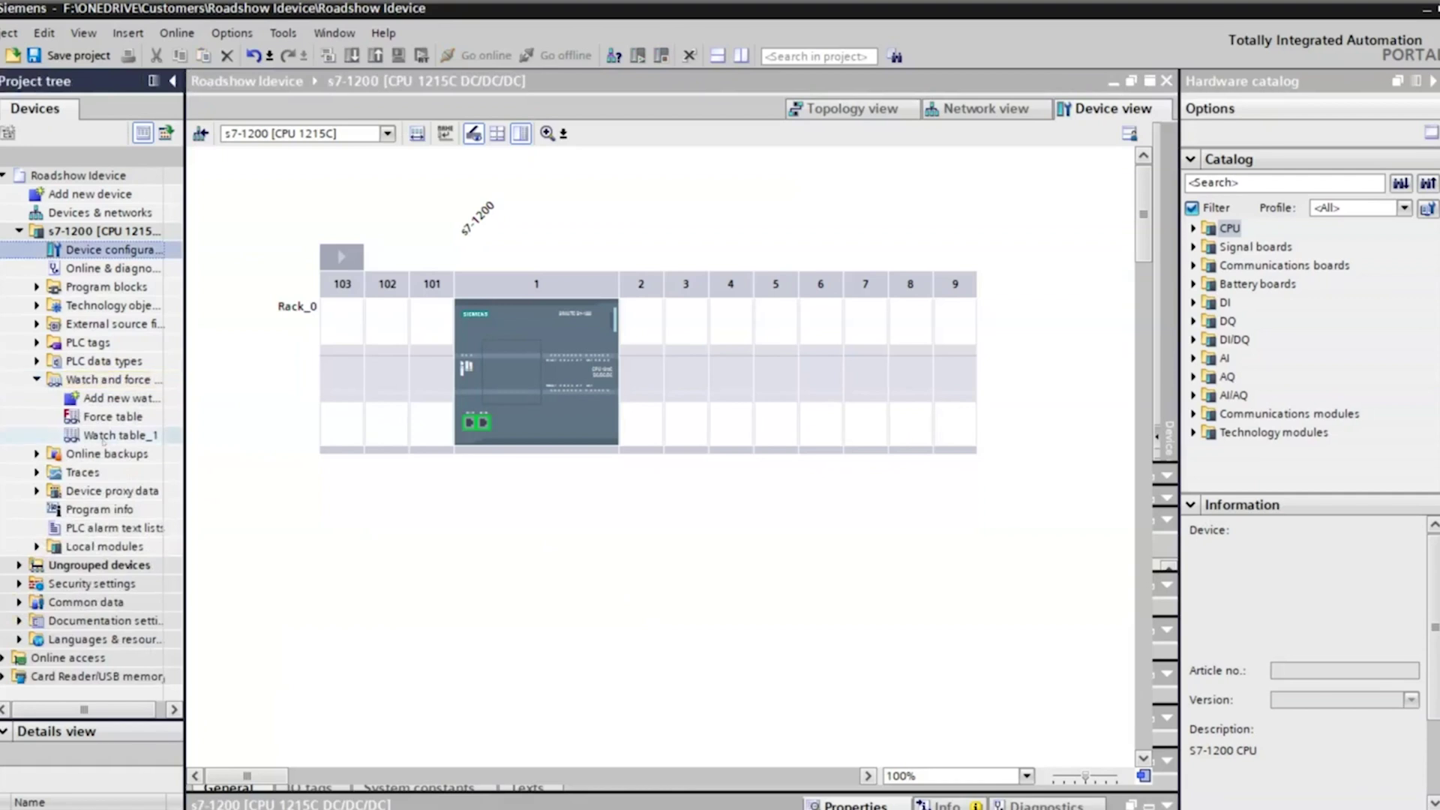
click(101, 438)
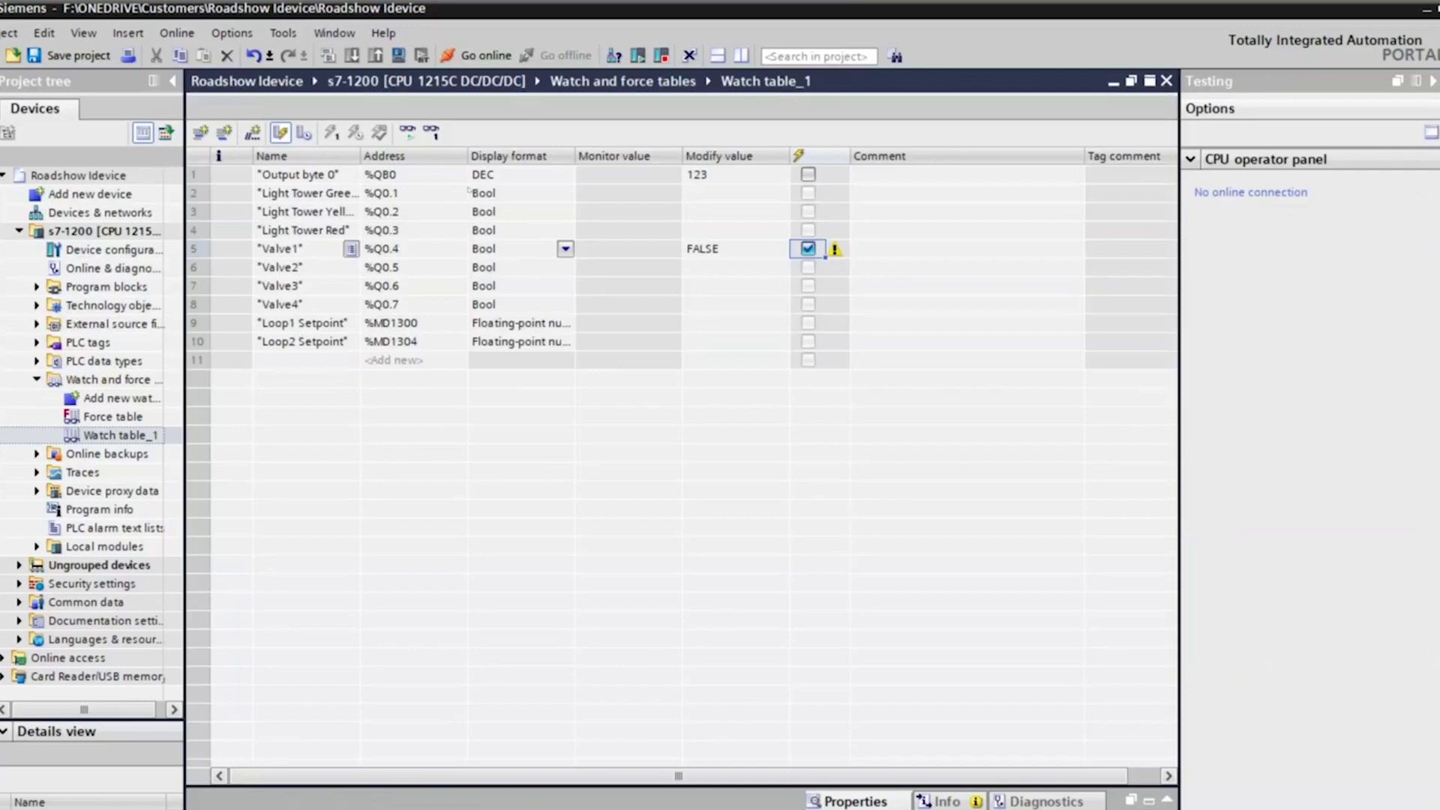
Step: Monitor all tags of Watch table_1 live on the CPU
click(407, 133)
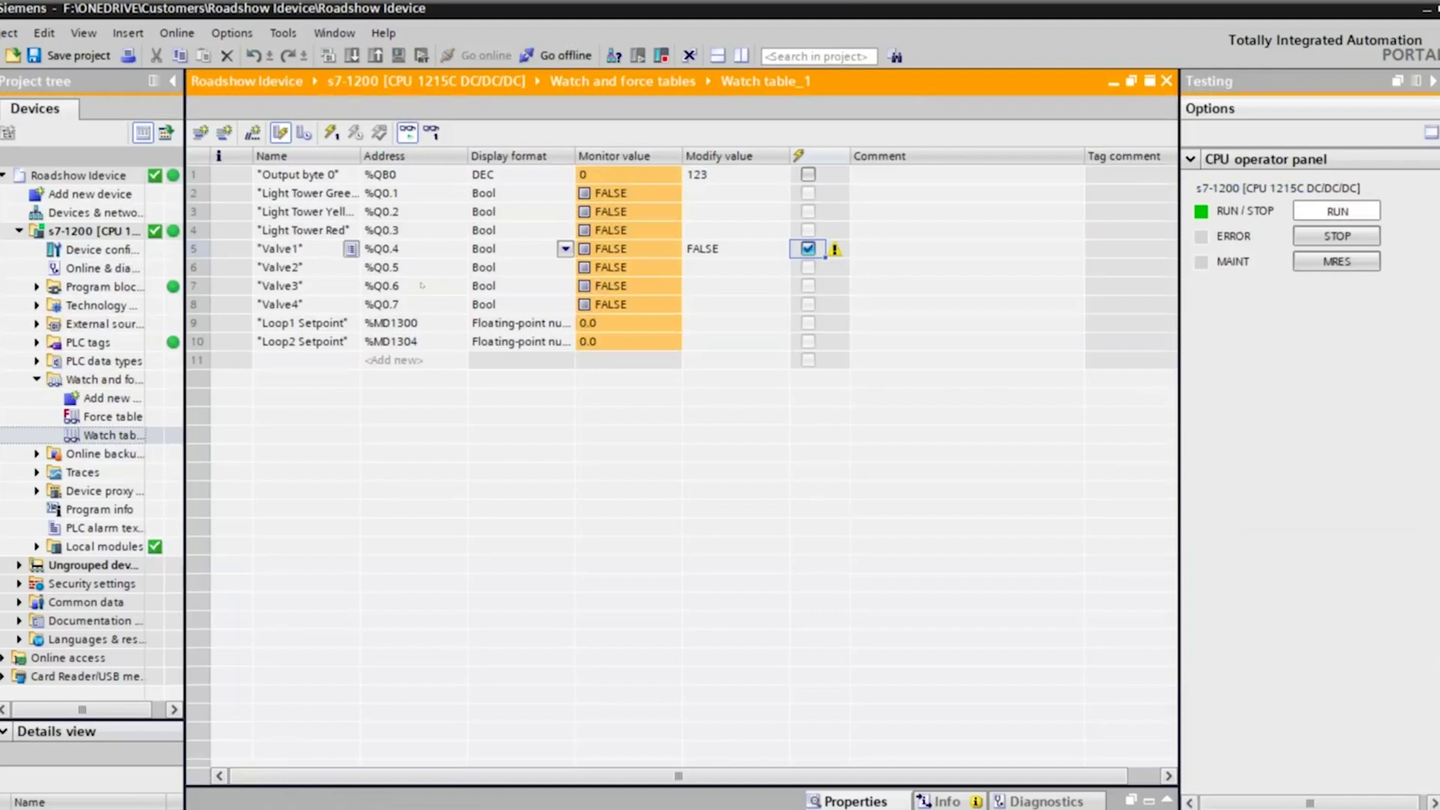
Step: Write 123 to Output byte 0, then write FALSE to Valve1 on the CPU
click(808, 176)
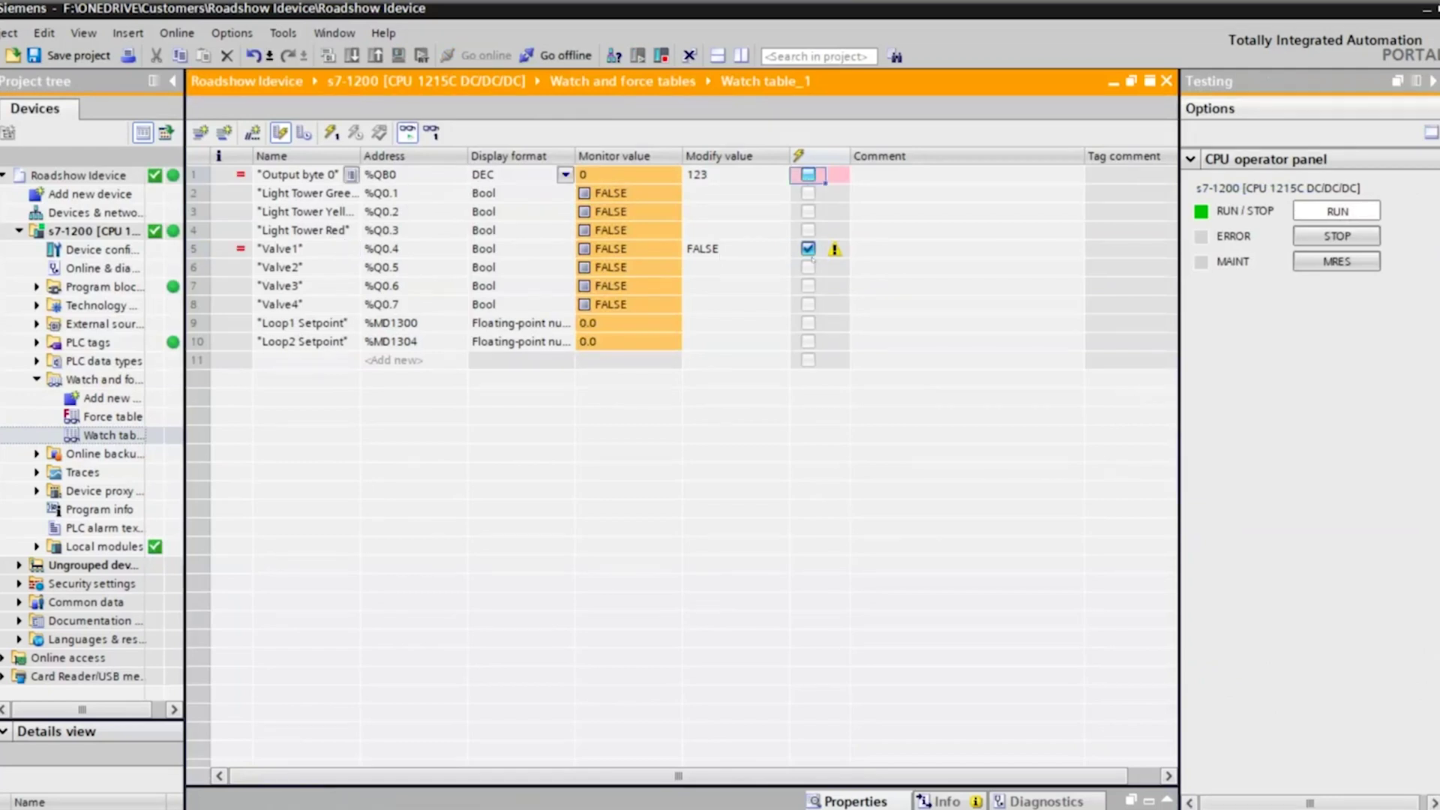
click(808, 248)
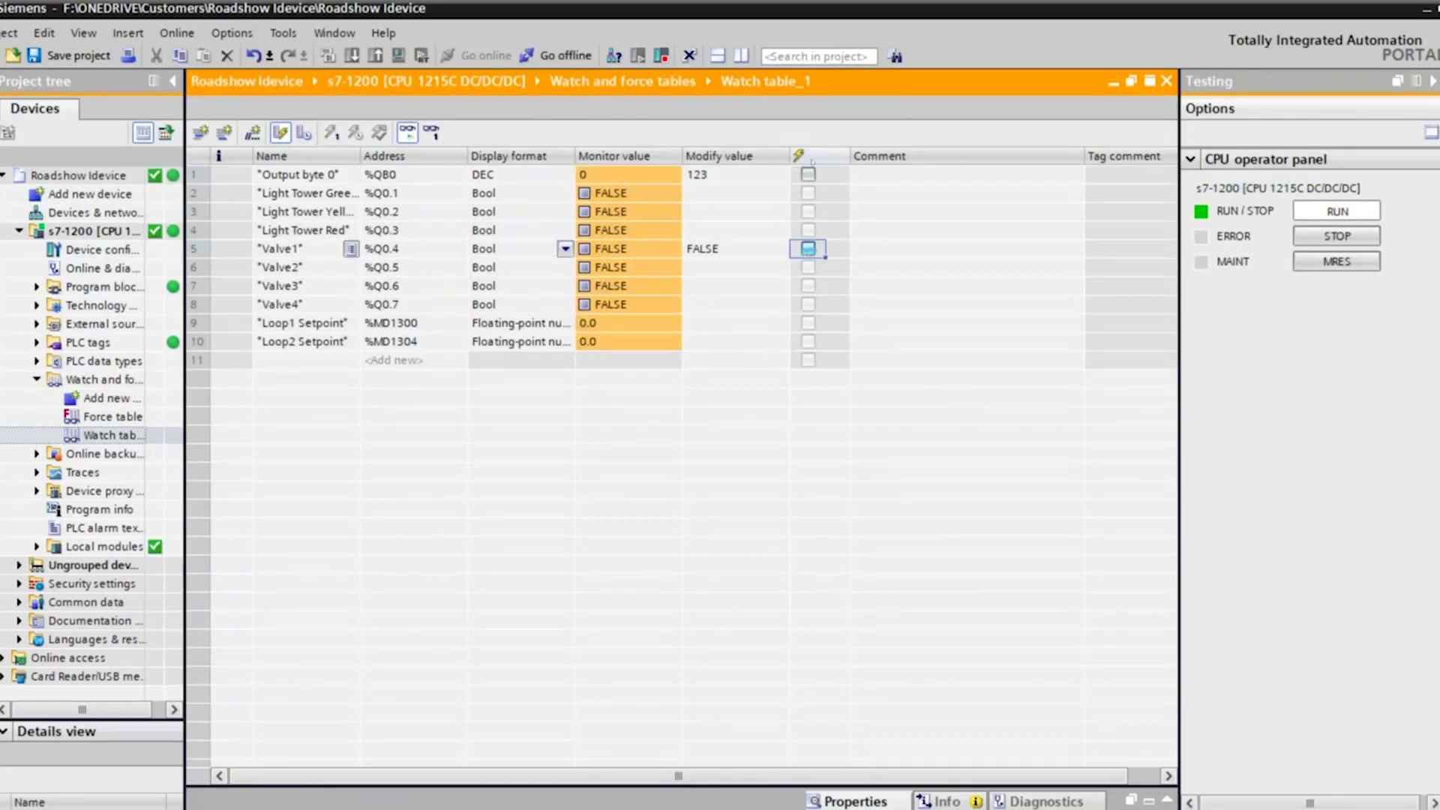
click(808, 175)
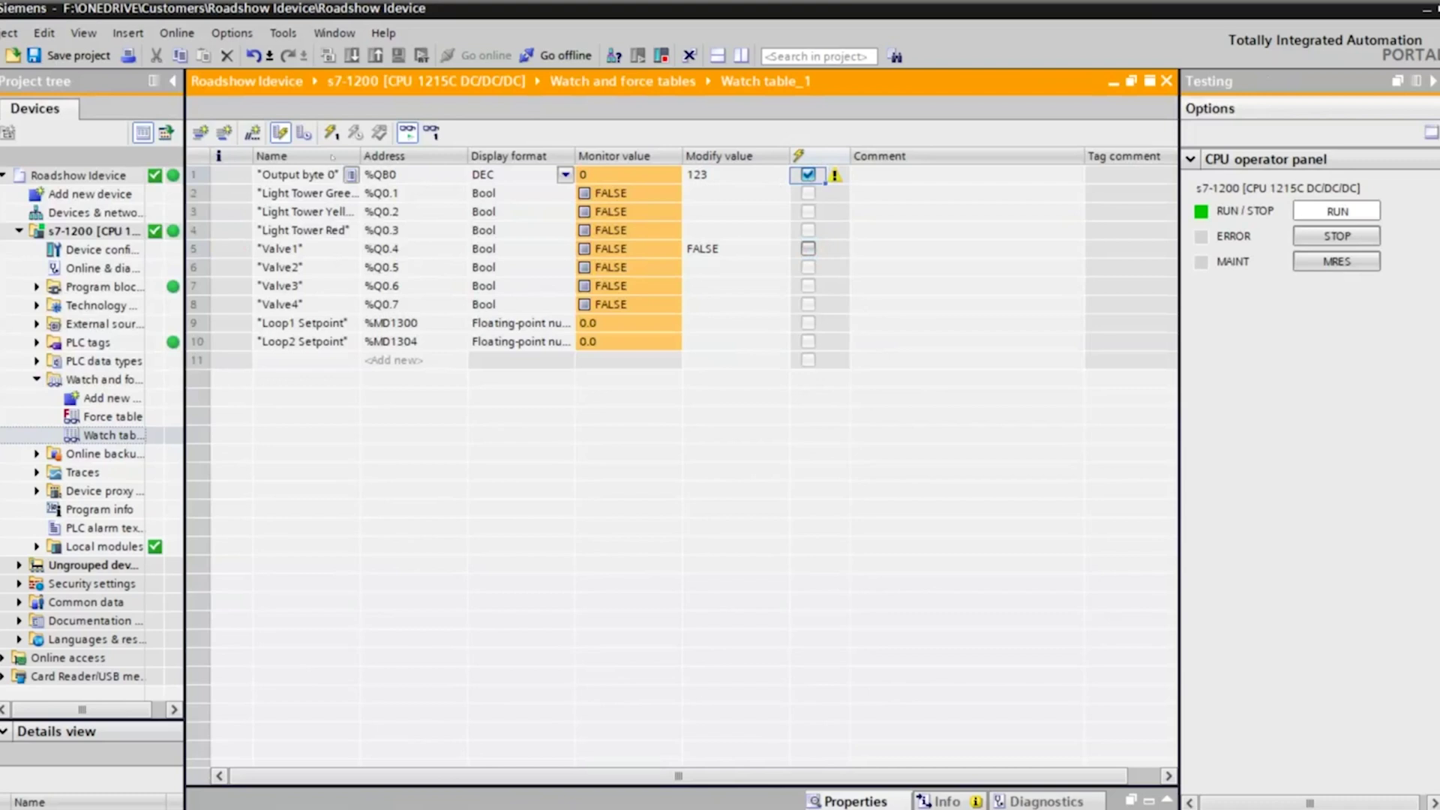
click(330, 132)
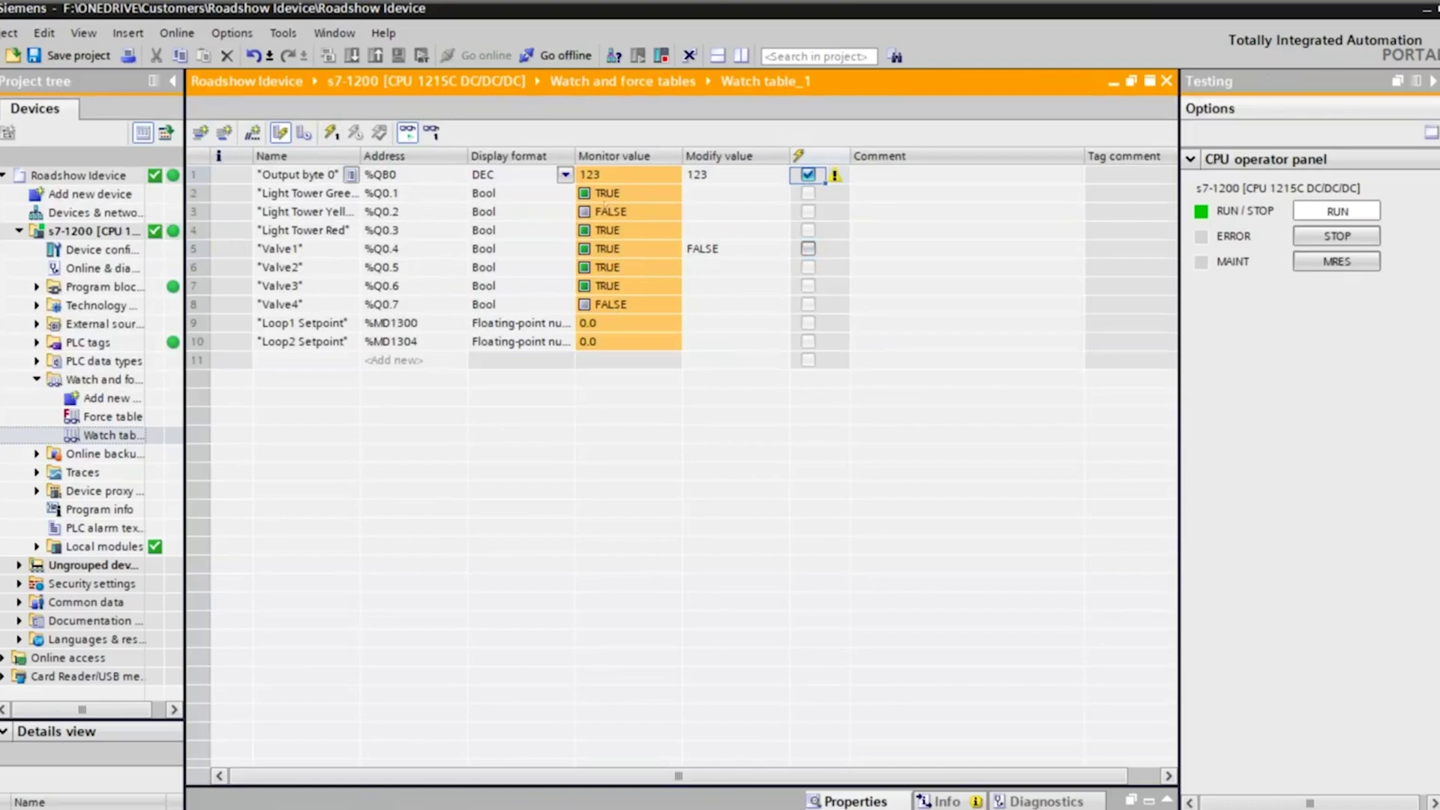
click(807, 249)
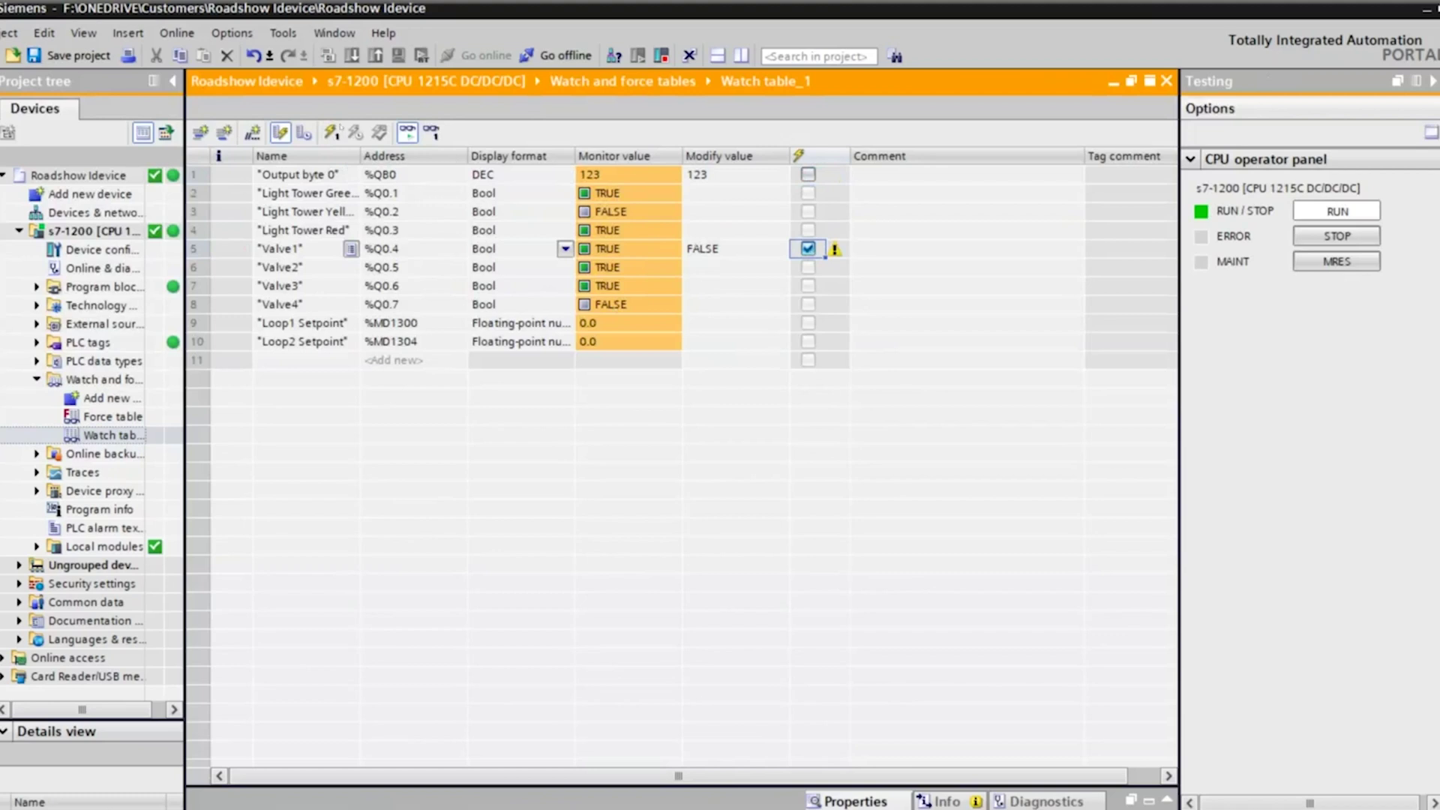
key(shift+F9)
Step: Write 234 to Loop1 Setpoint on the CPU, excluding Valve1 from the modify selection
click(748, 324)
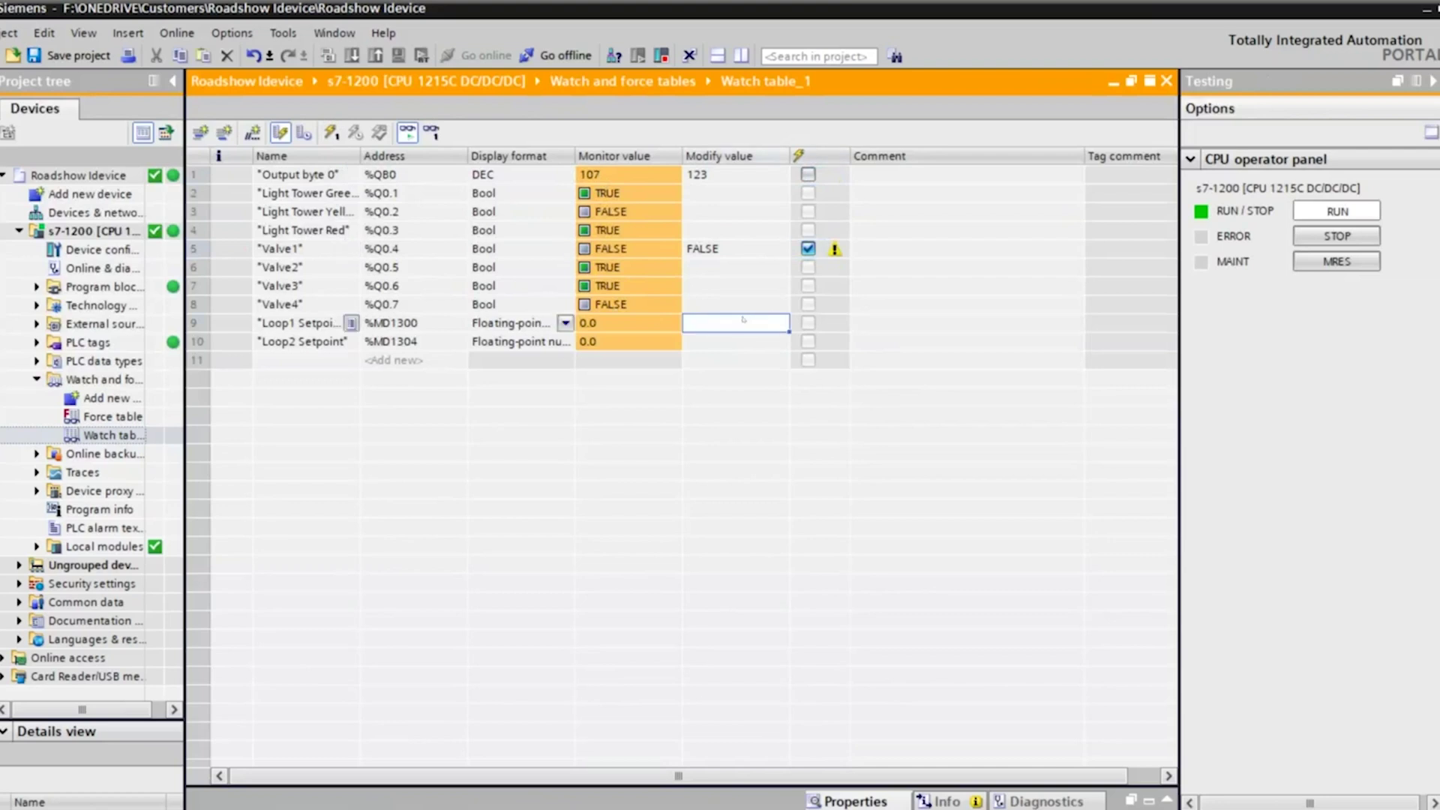
text(234/)
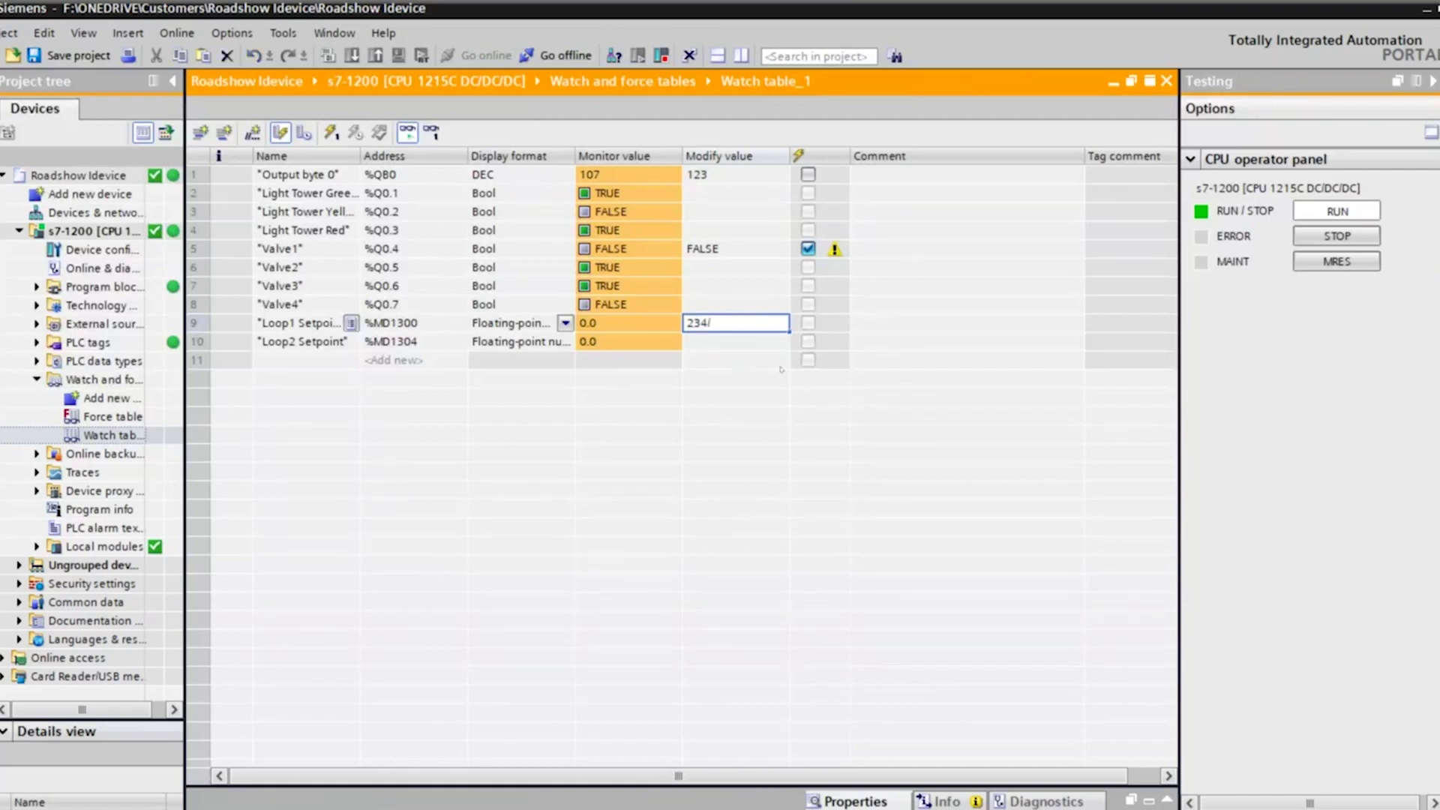
text(8)
key(BackSpace)
key(BackSpace)
key(Return)
click(819, 254)
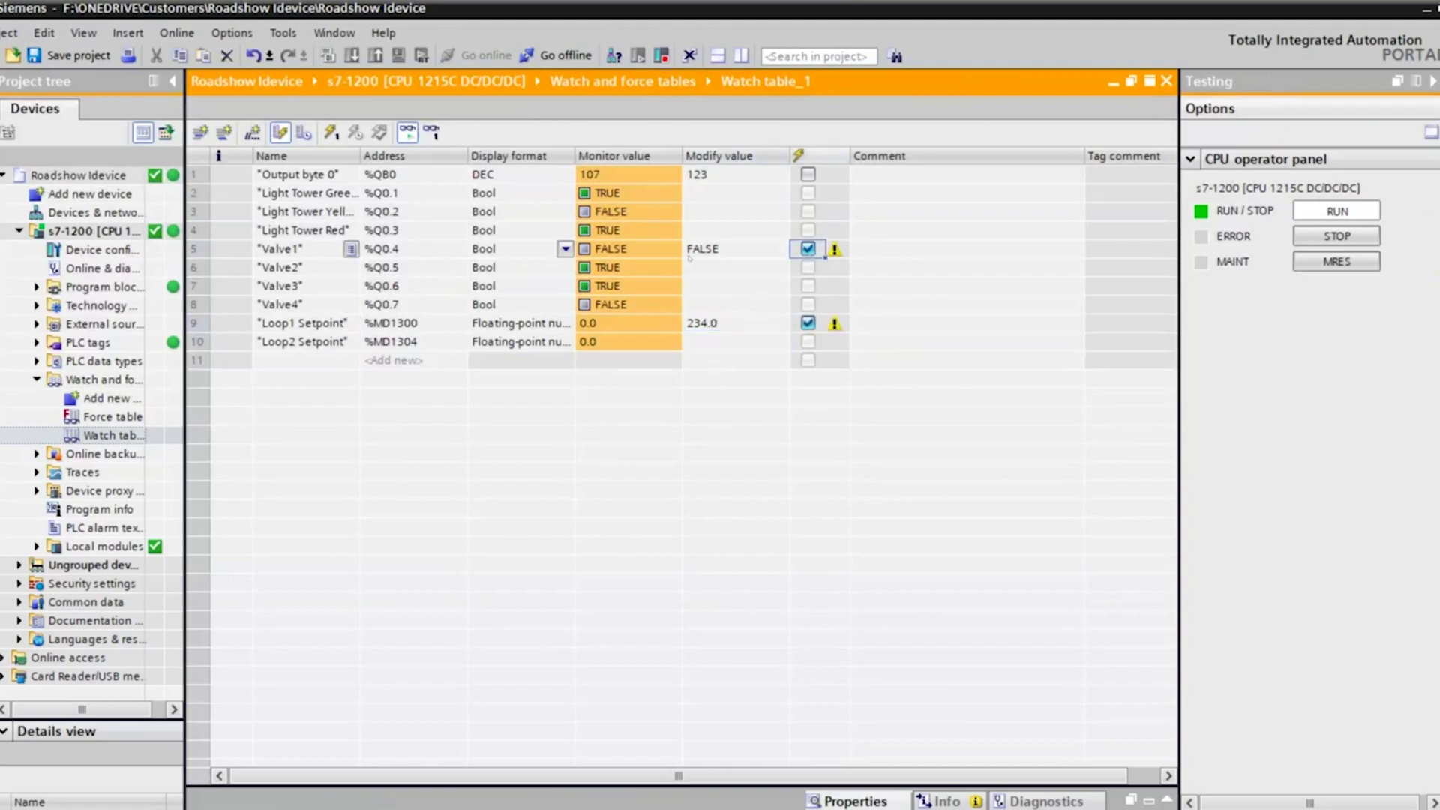
key(space)
click(331, 132)
double_click(109, 249)
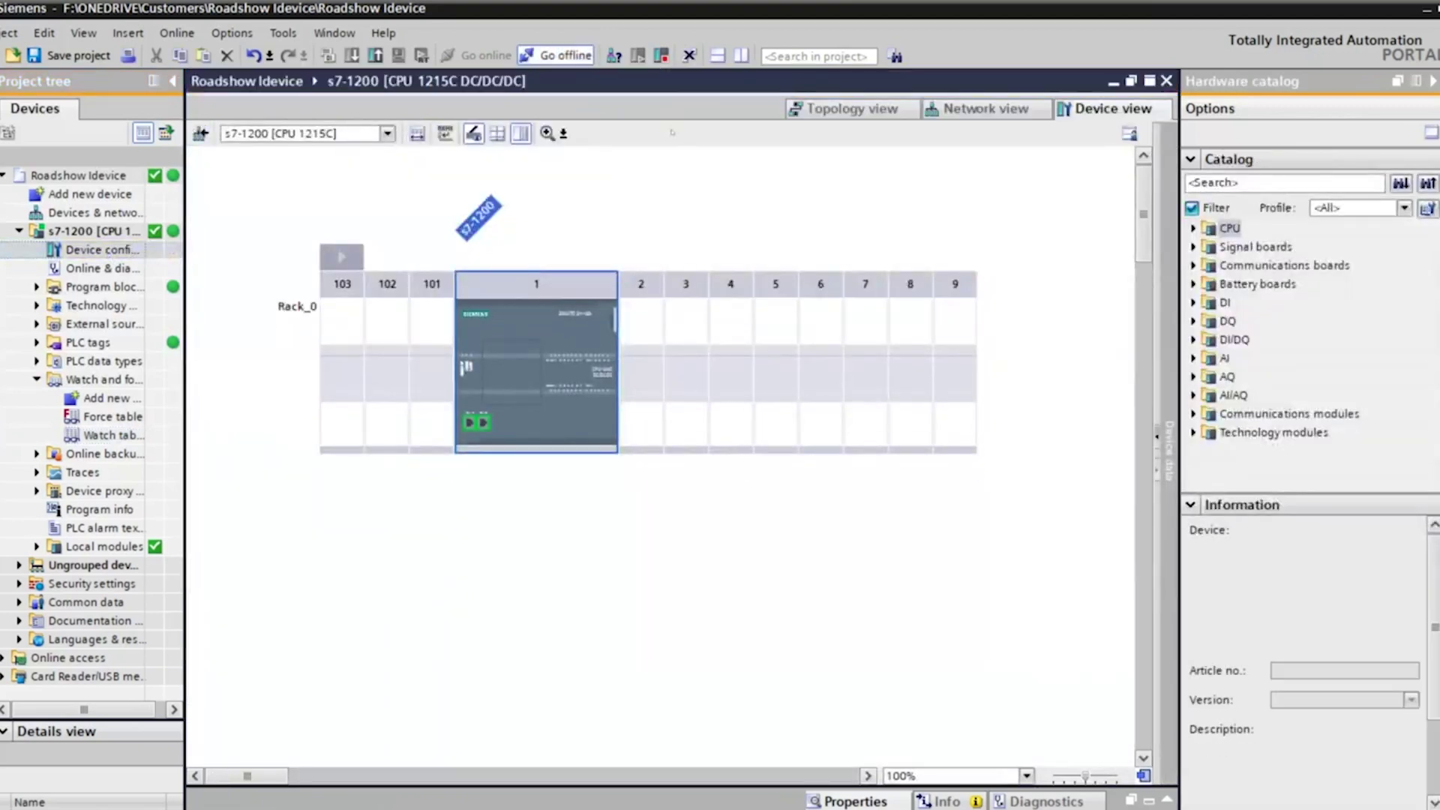
Step: Go offline and activate the CPU's web server on all modules, acknowledging the security note
key(ctrl+m)
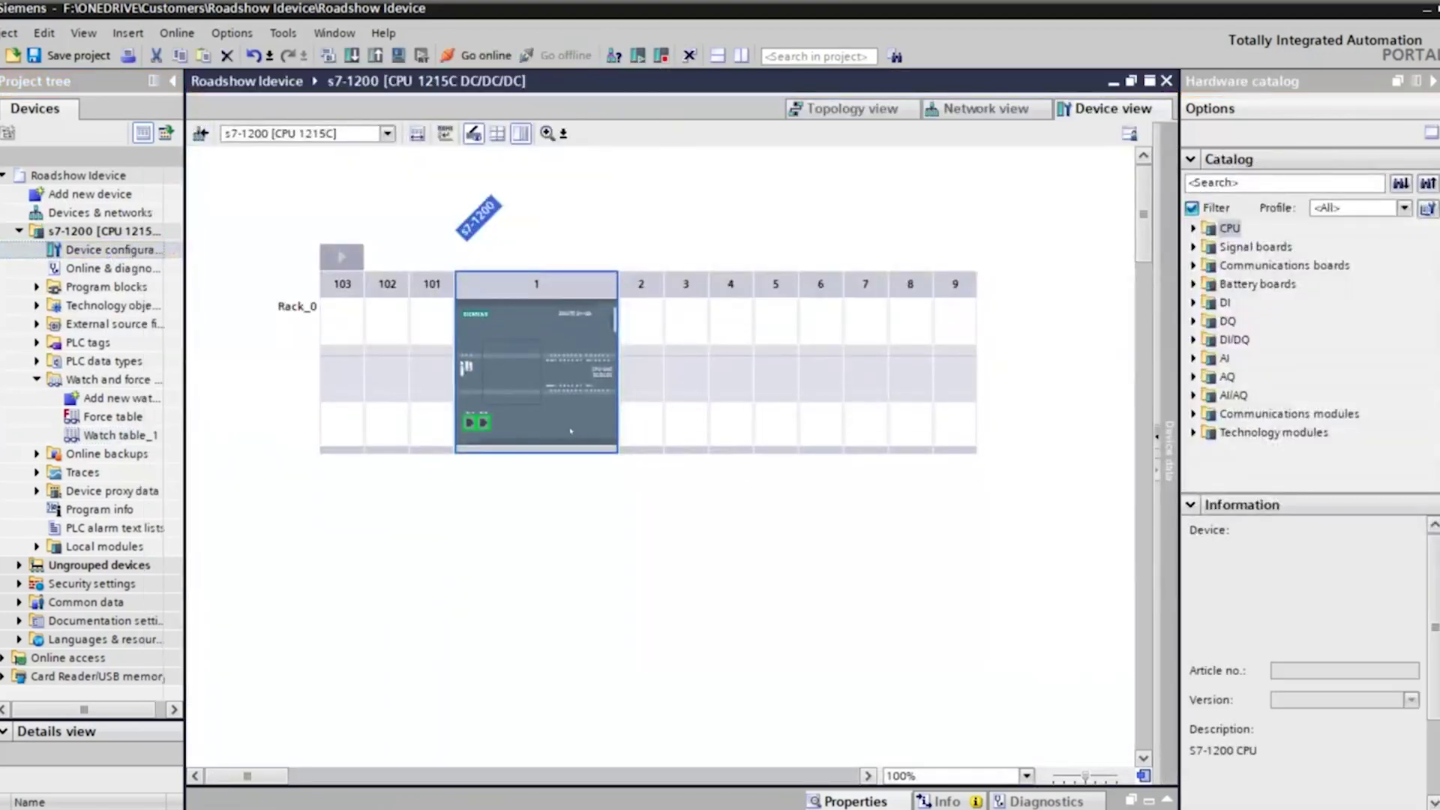
double_click(570, 431)
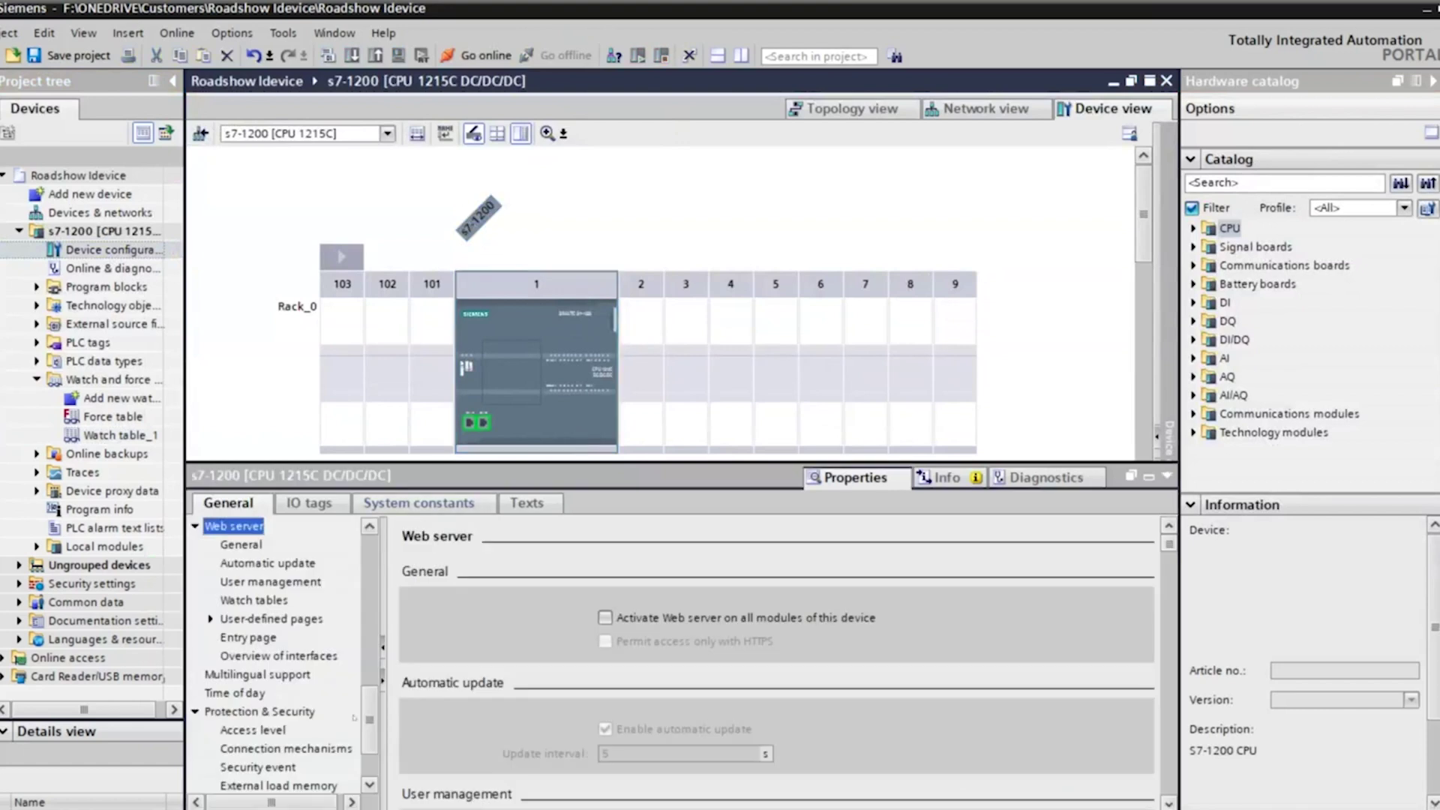
scroll(278, 653, up, 10)
scroll(278, 652, down, 4)
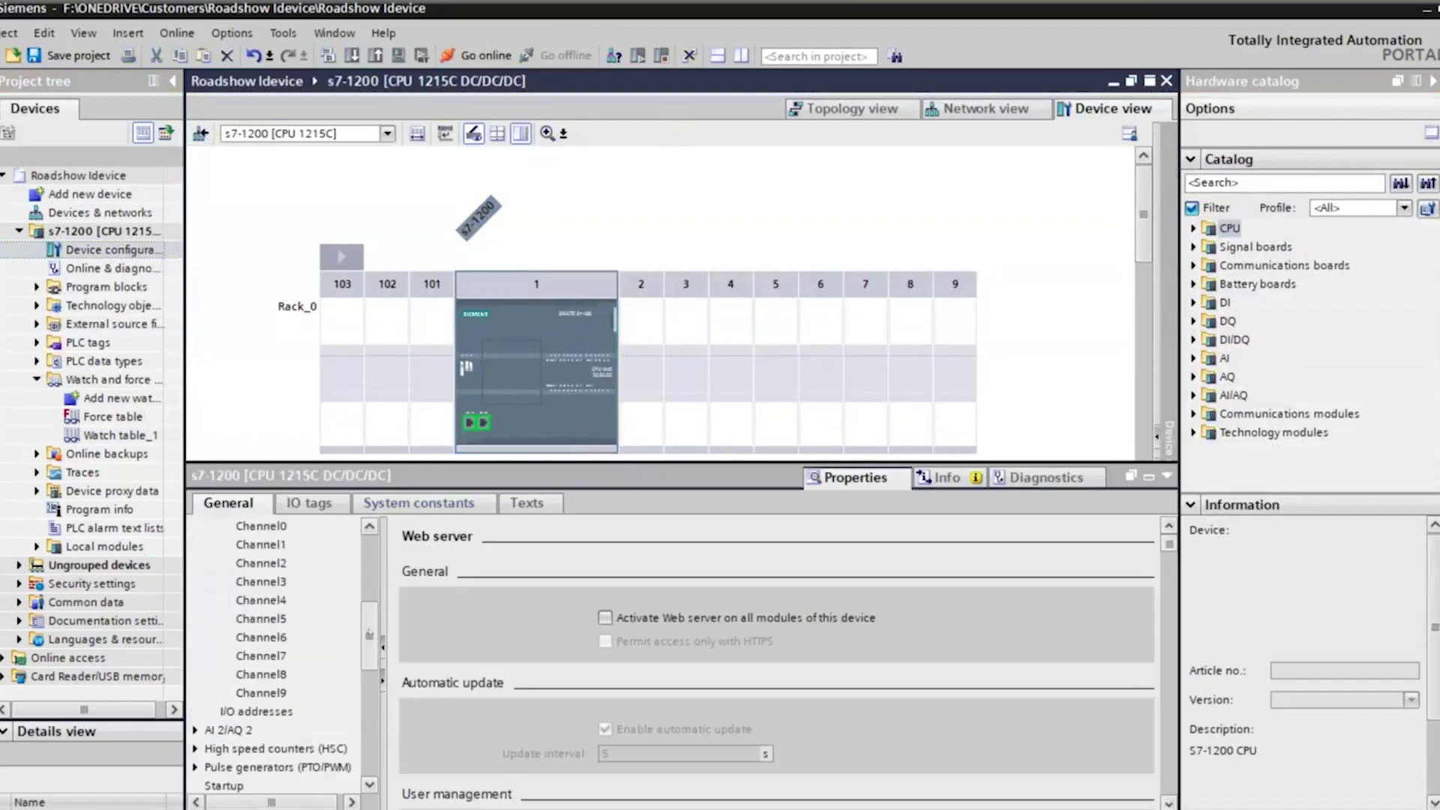
scroll(226, 679, down, 3)
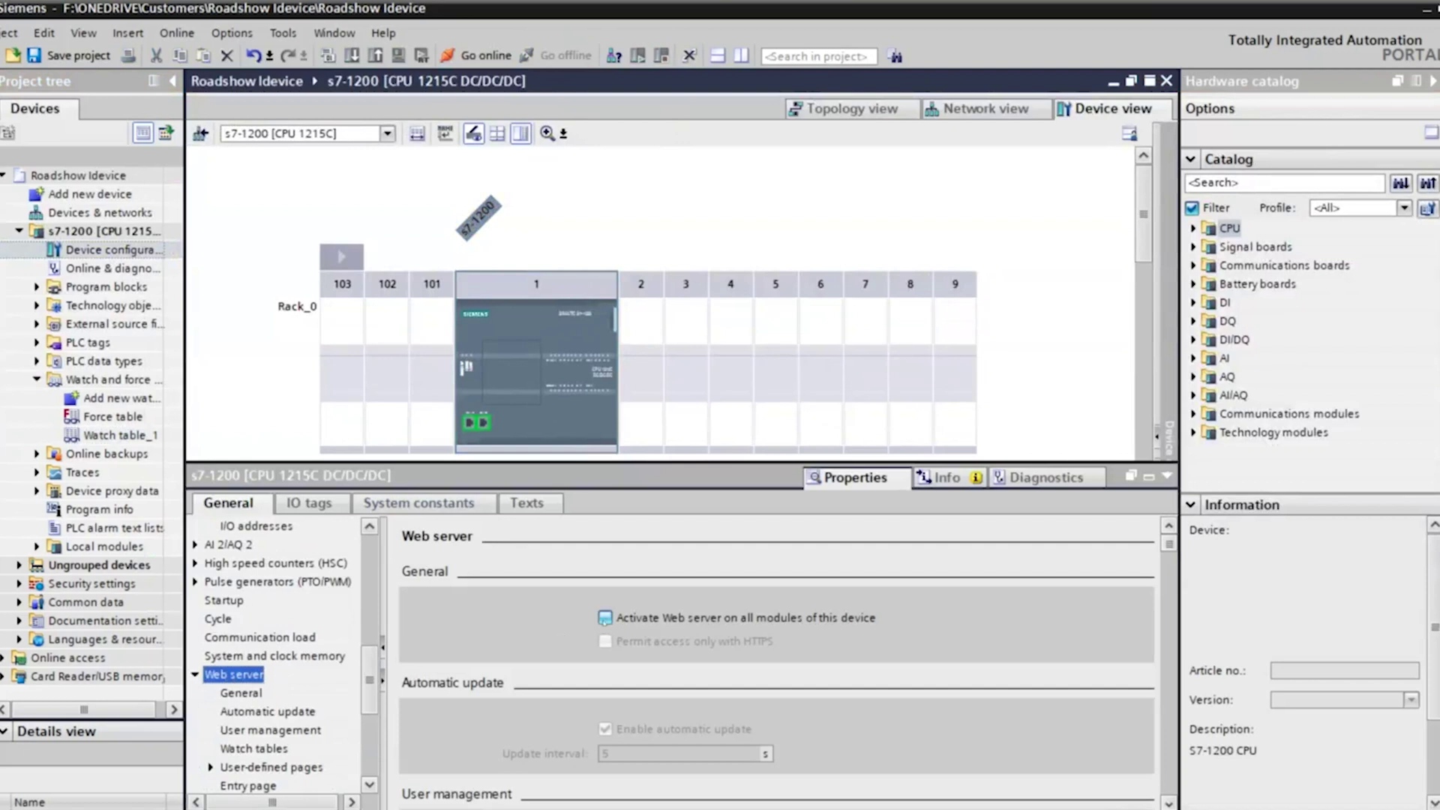
click(605, 617)
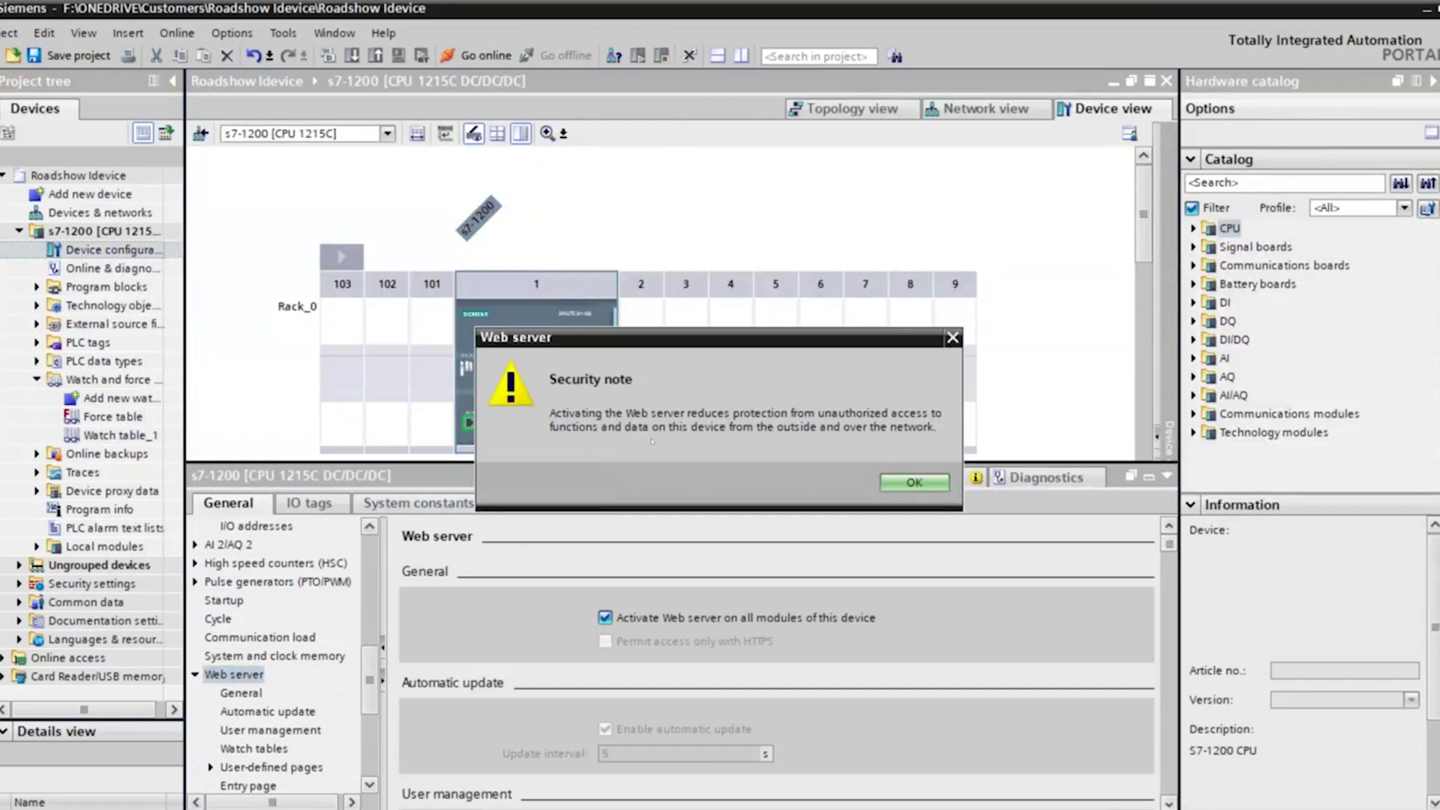
click(913, 482)
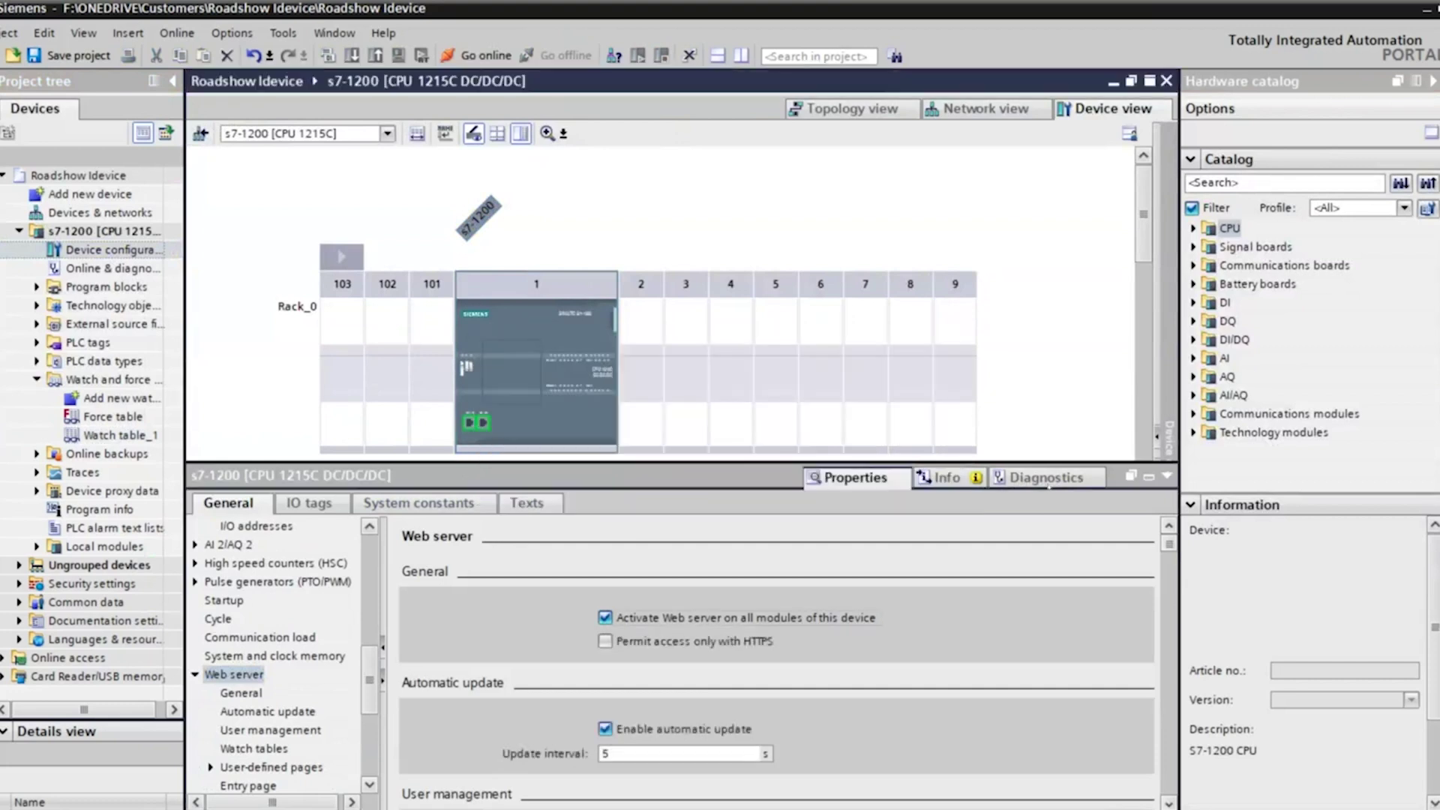
Step: Set the Everybody user's web server access level to Administrative
scroll(776, 660, down, 3)
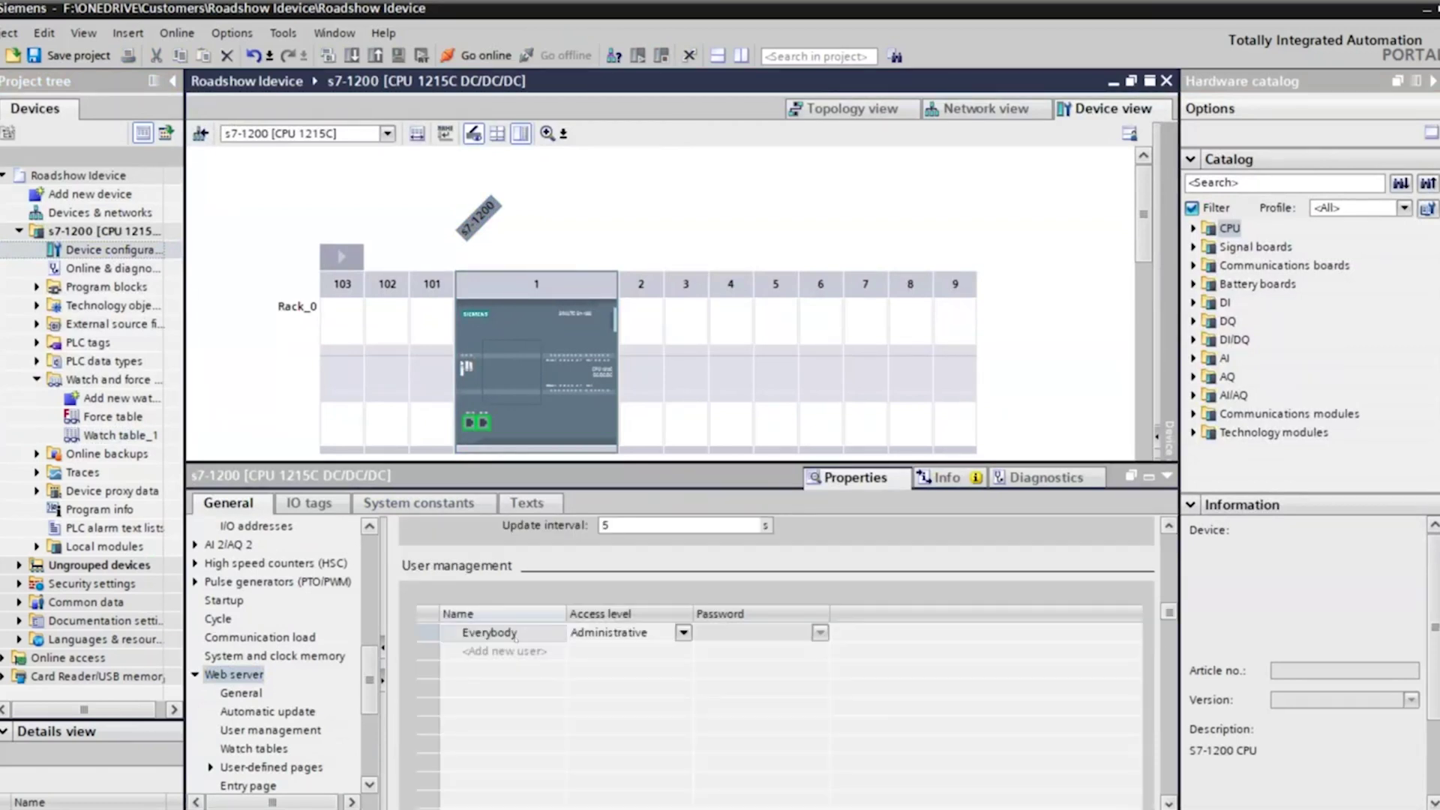
click(631, 636)
click(631, 636)
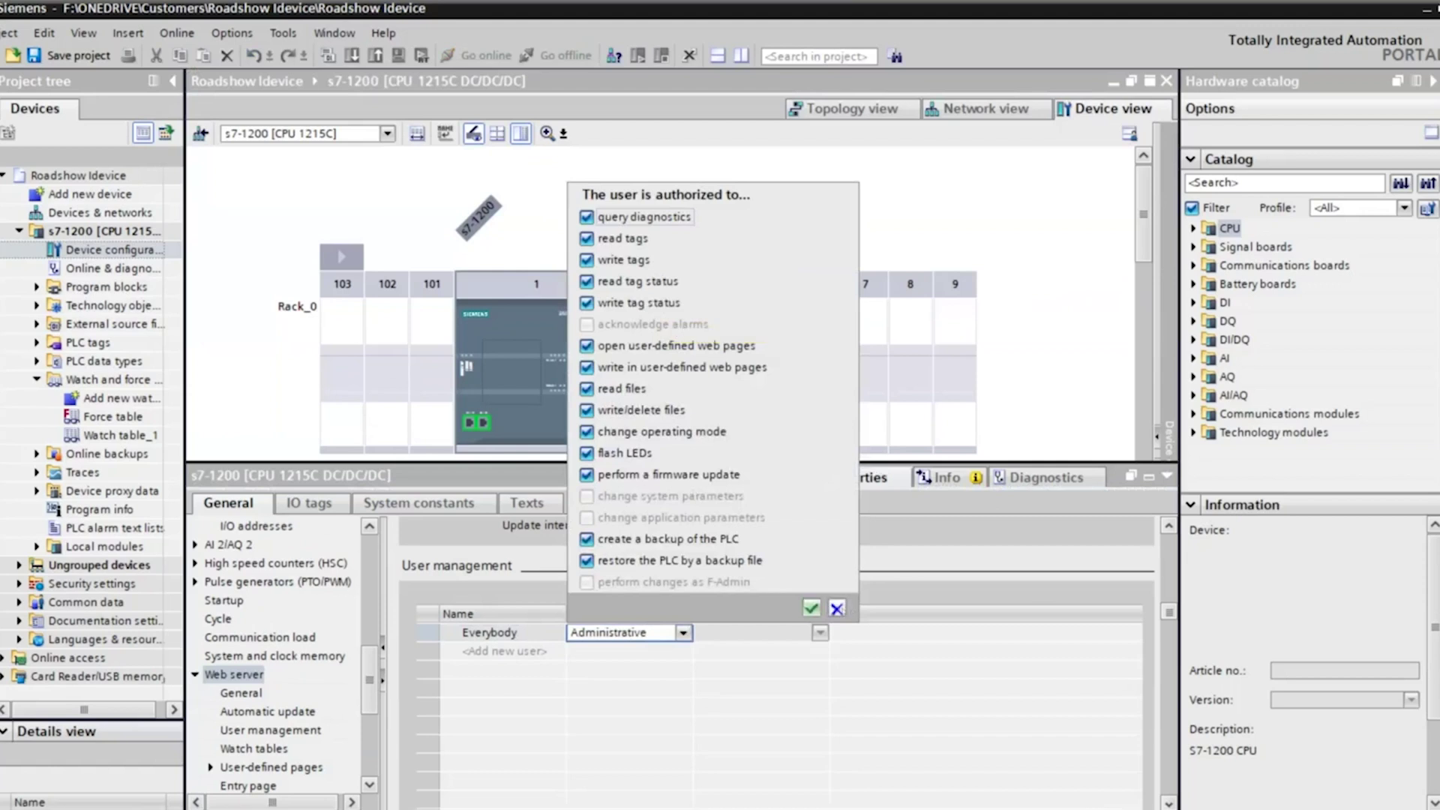
click(811, 607)
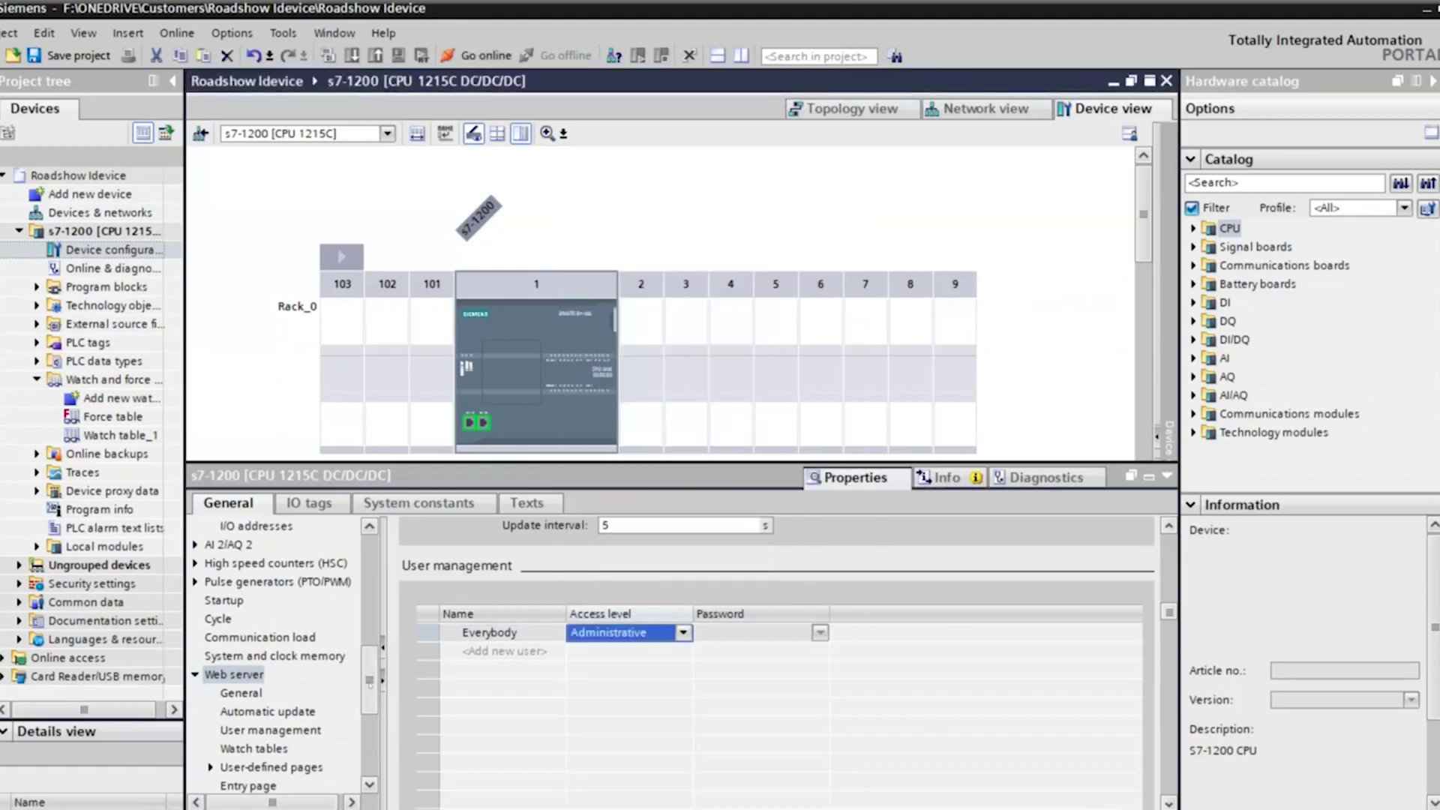
scroll(304, 688, down, 3)
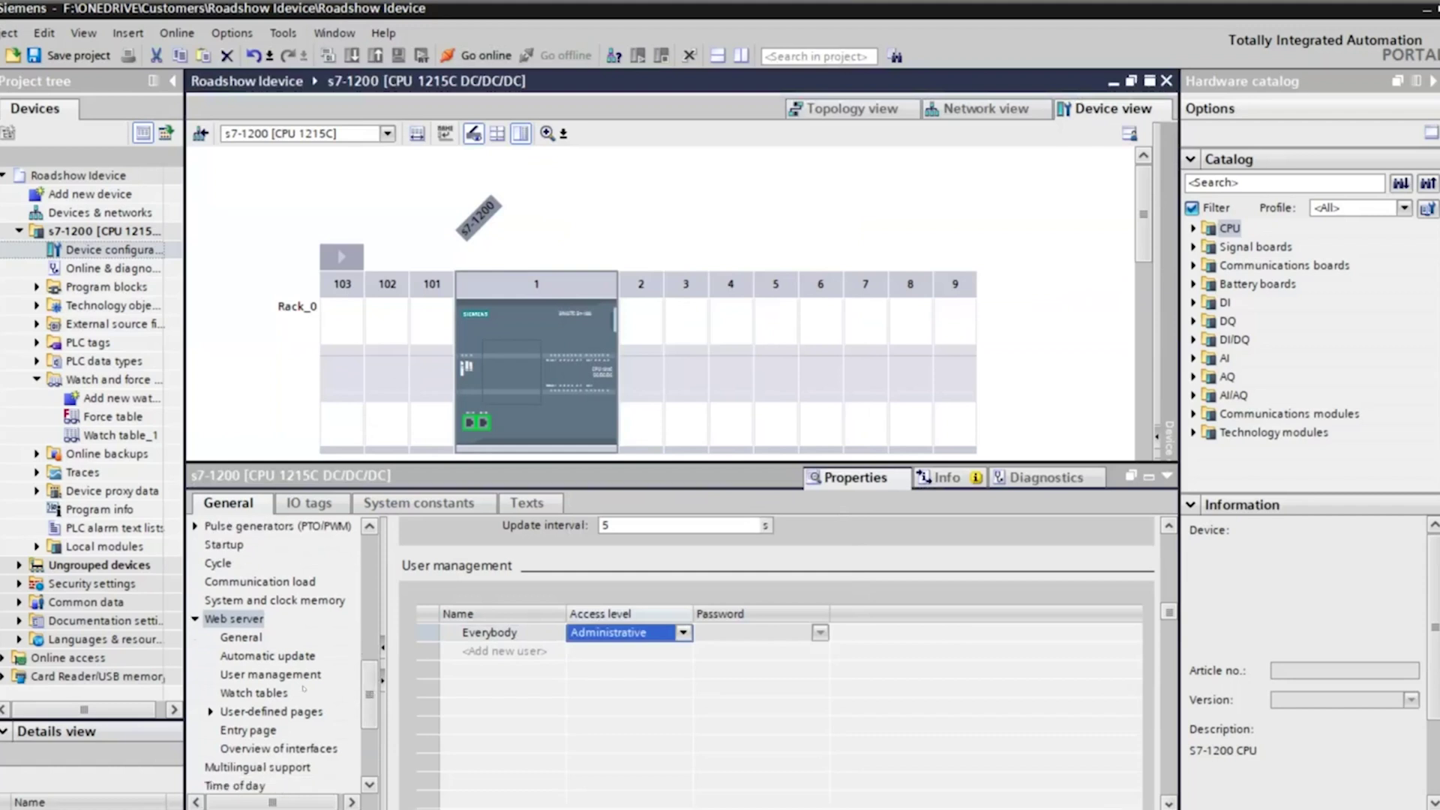
Step: Delete the old Watch table_1 entry from the web server's watch tables
click(278, 694)
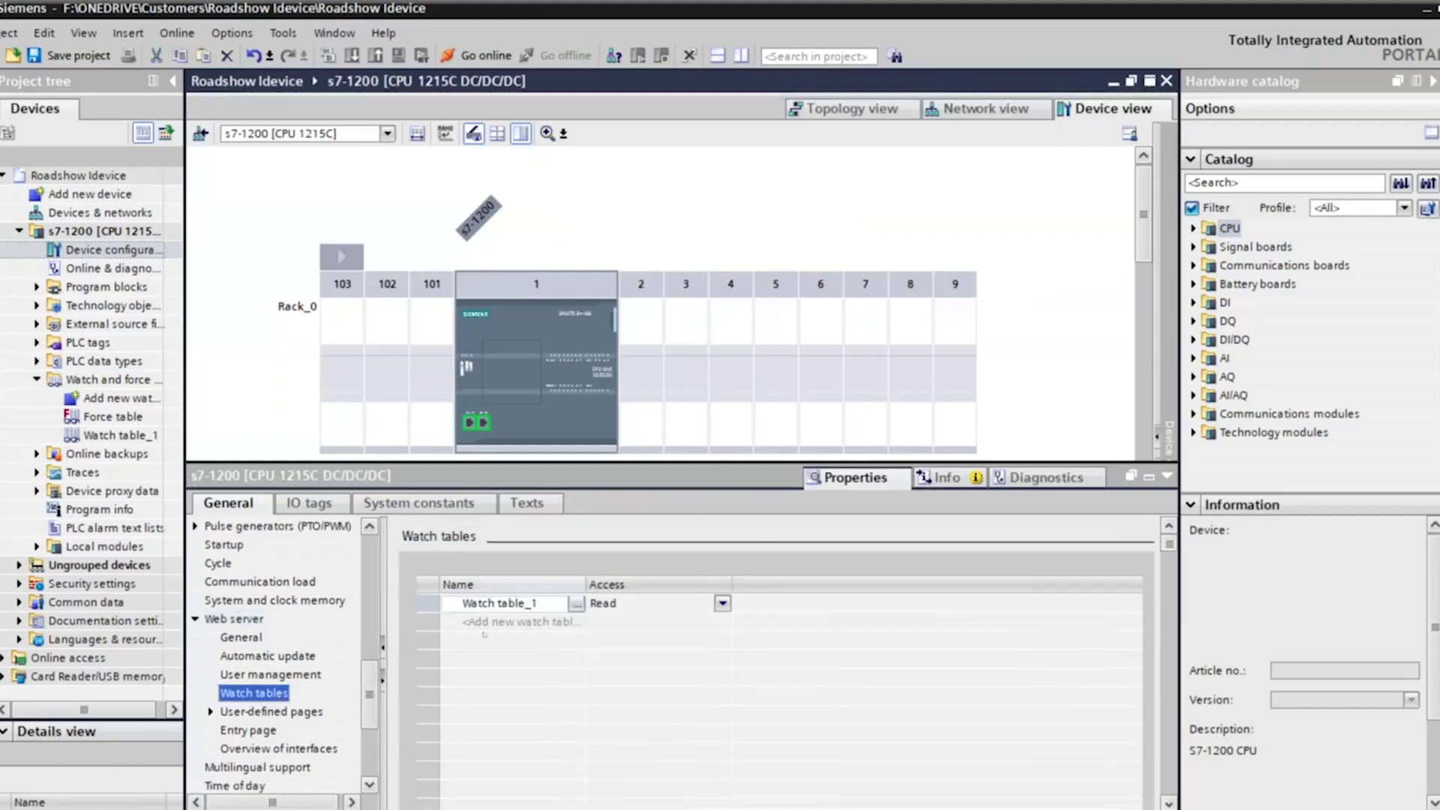
click(429, 602)
right_click(430, 603)
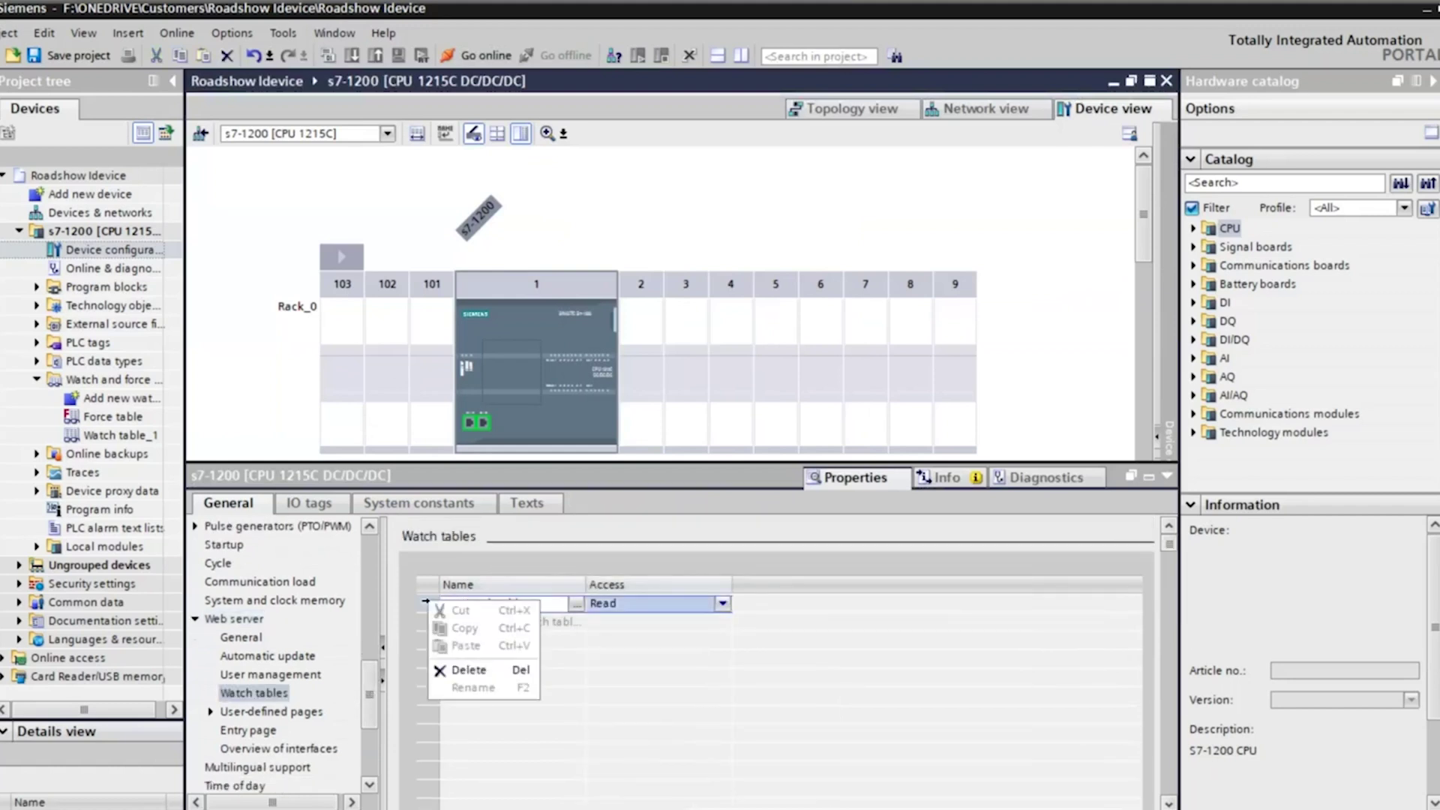
click(468, 669)
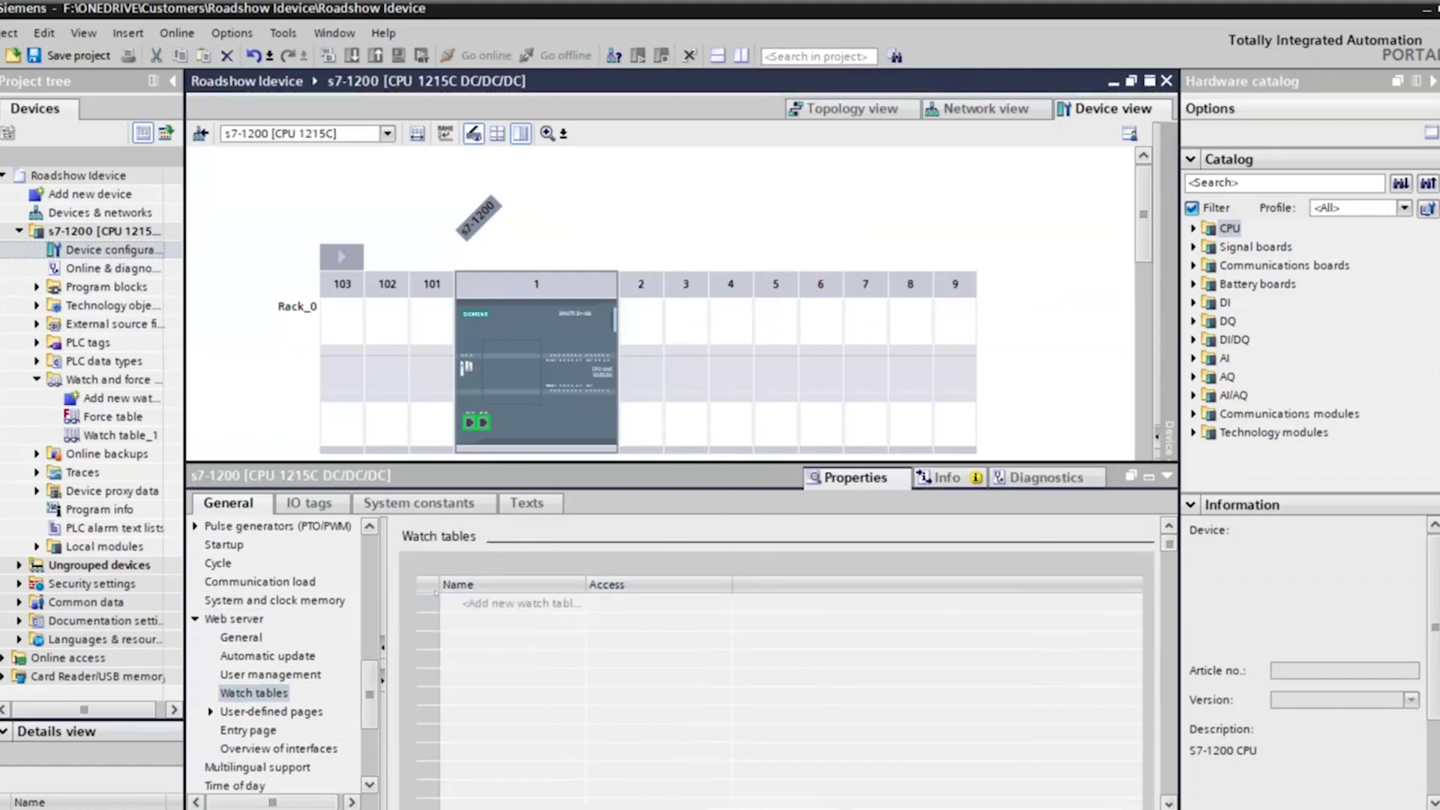
Step: Add a new row publishing Watch table_1 on the web server
click(551, 603)
click(575, 604)
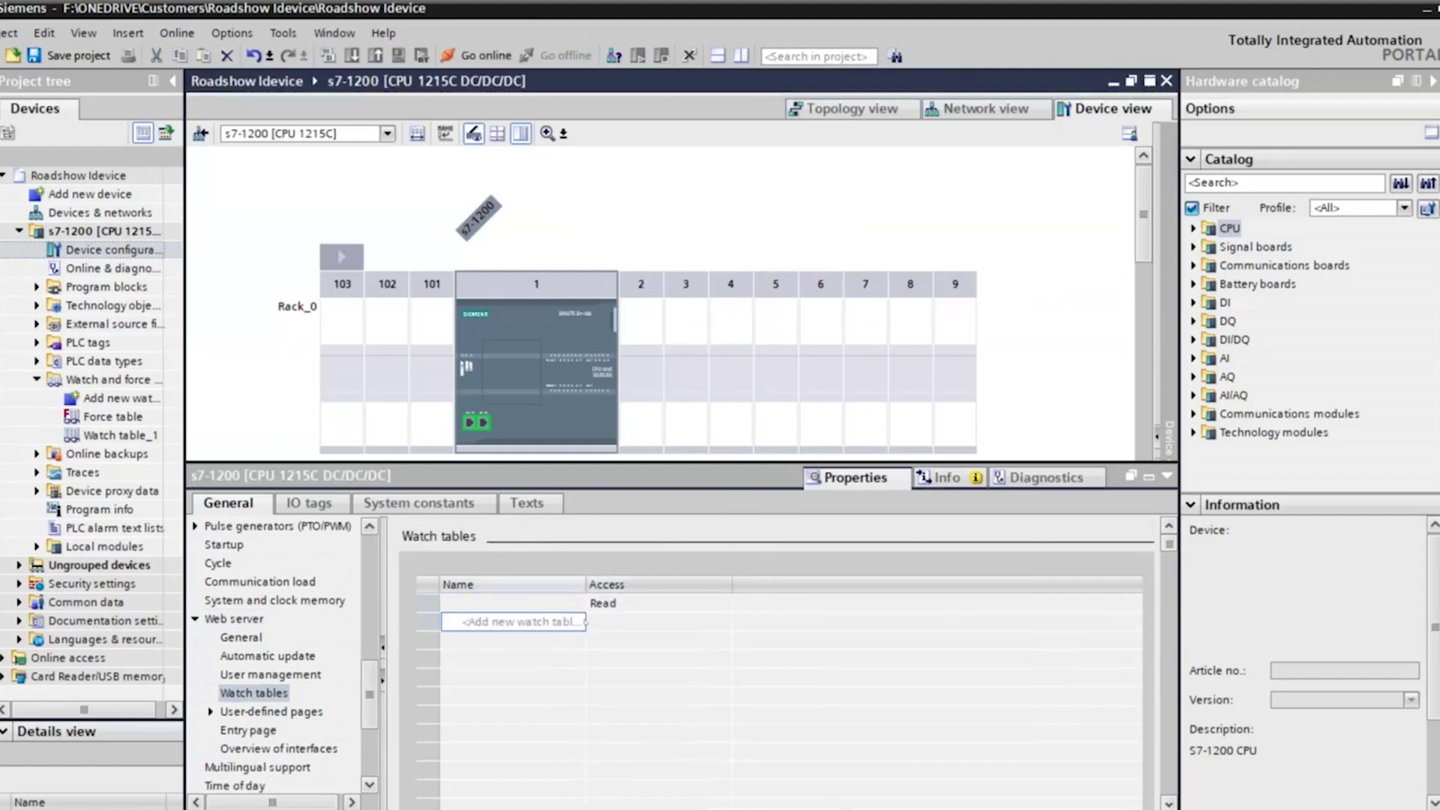
click(575, 603)
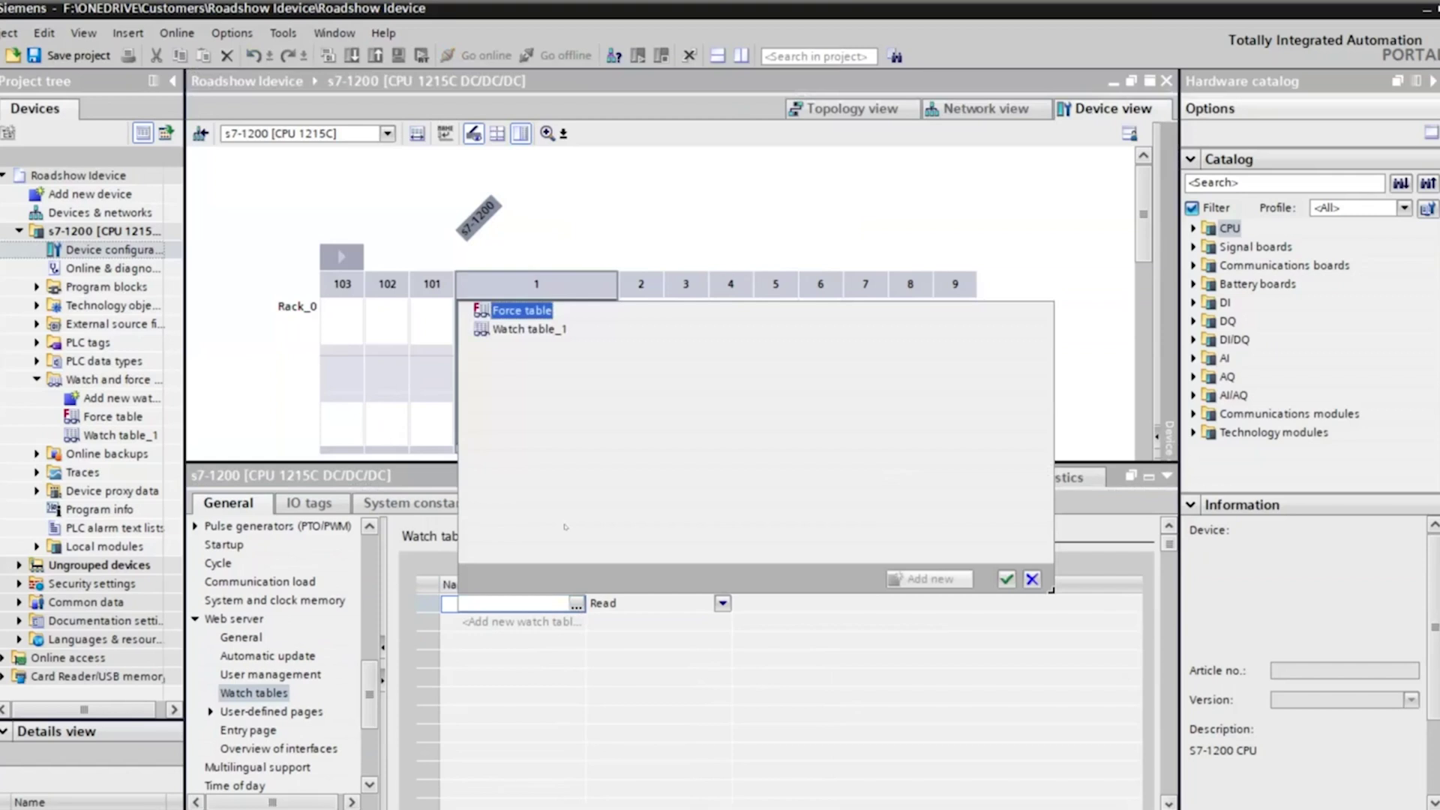
click(543, 332)
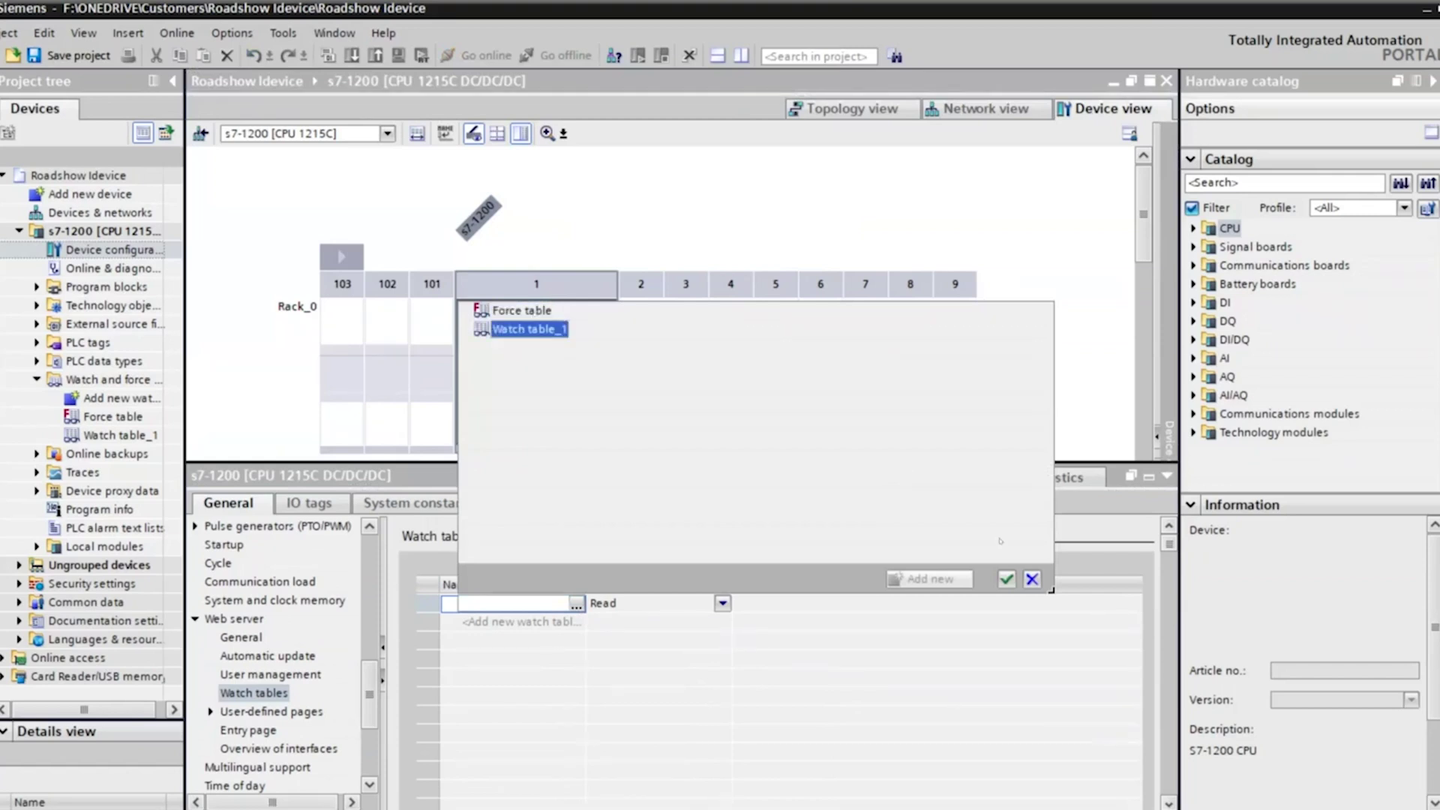
click(1006, 579)
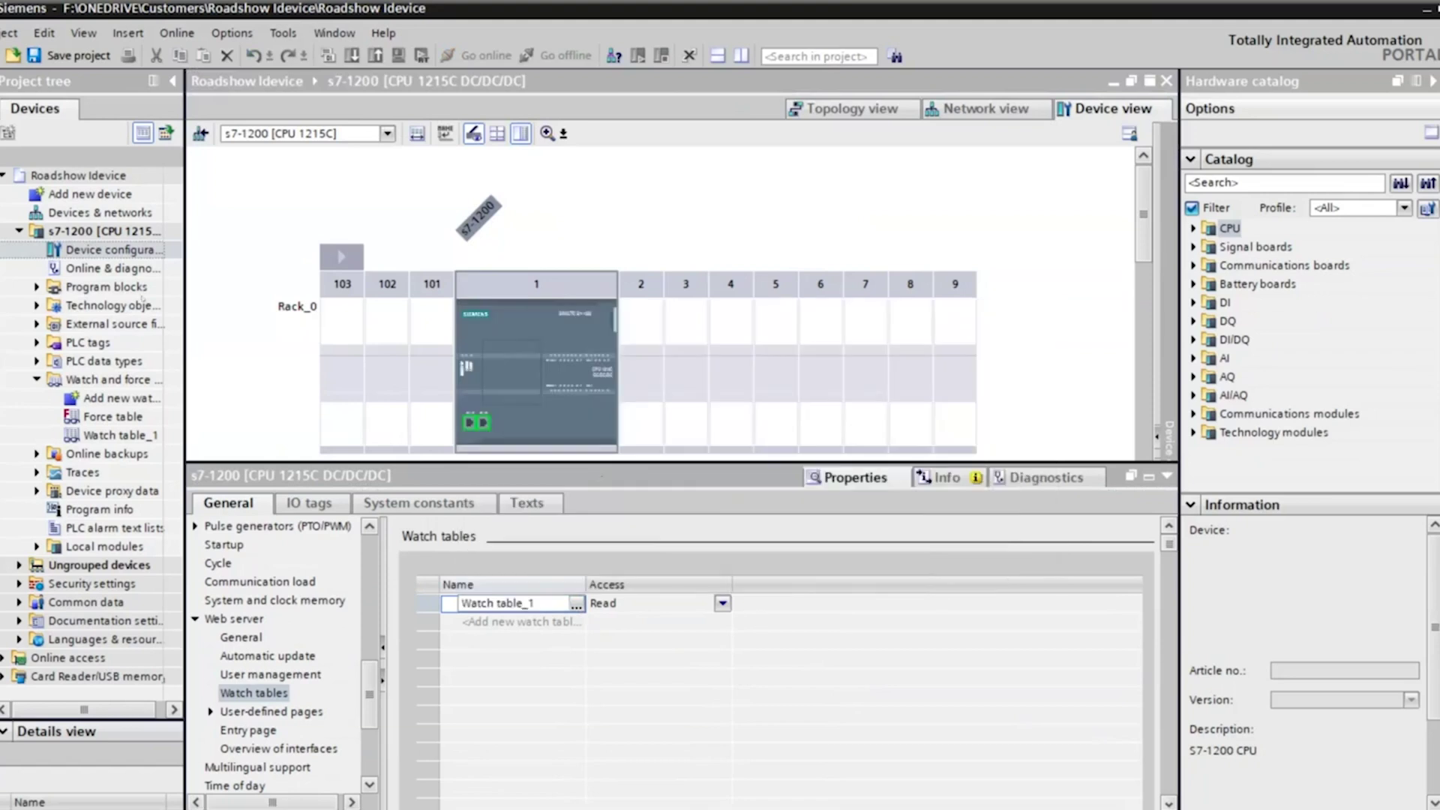
click(105, 231)
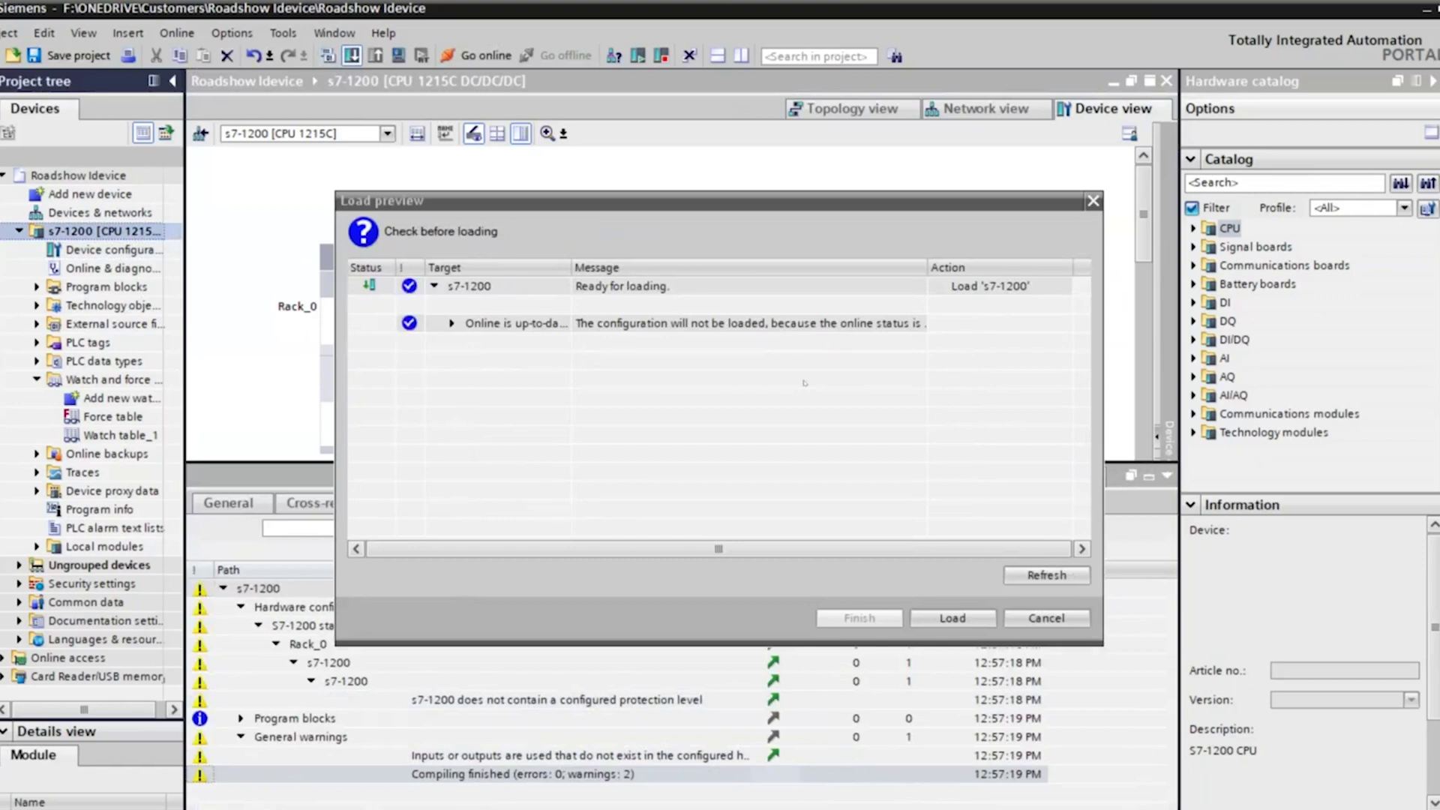
Step: Download the configuration to the s7-1200 PLC and close the load results
click(965, 618)
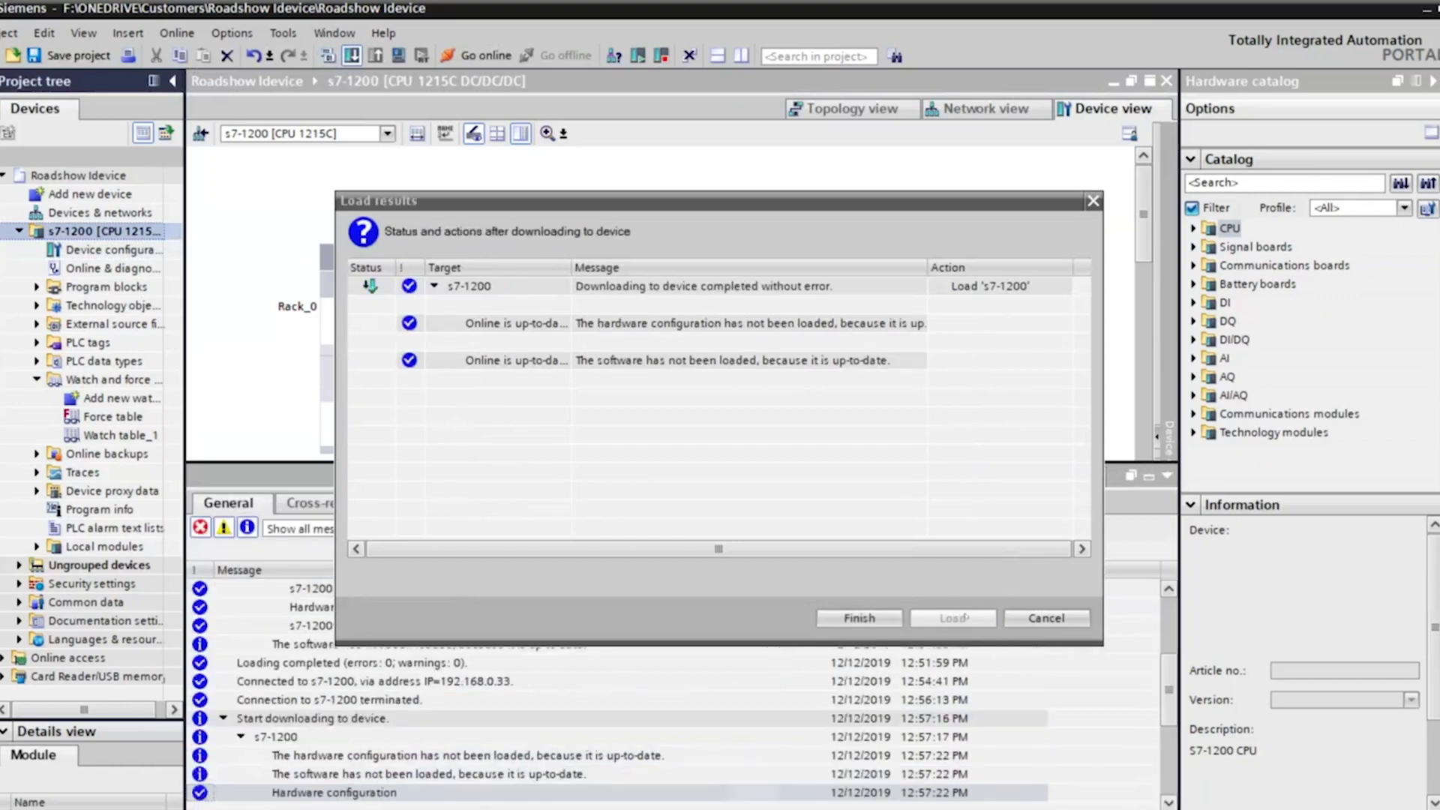
click(884, 620)
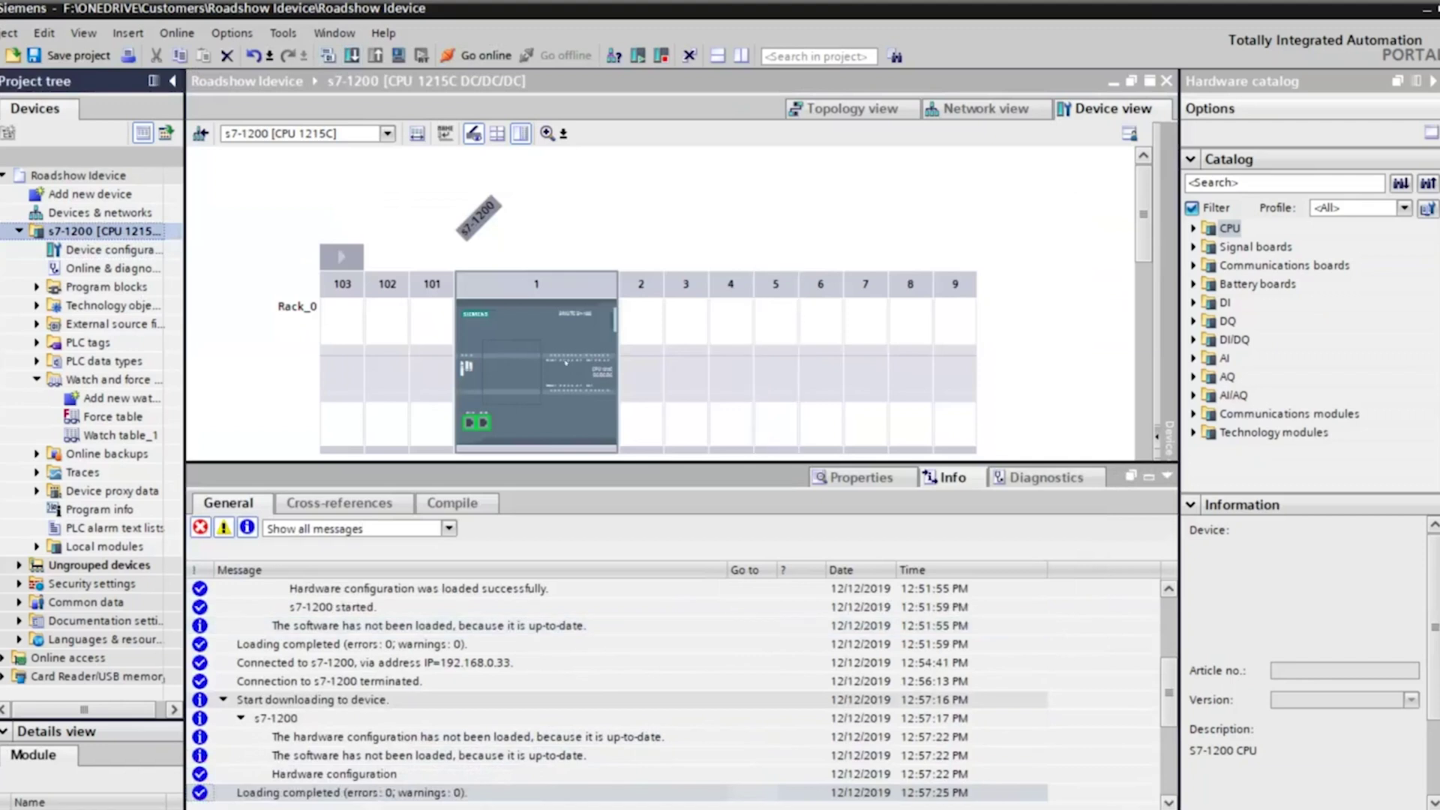
mouse_move(565, 362)
Step: Browse to 192.168.0.33 in a maximized Internet Explorer window
key(alt+Tab)
double_click(624, 122)
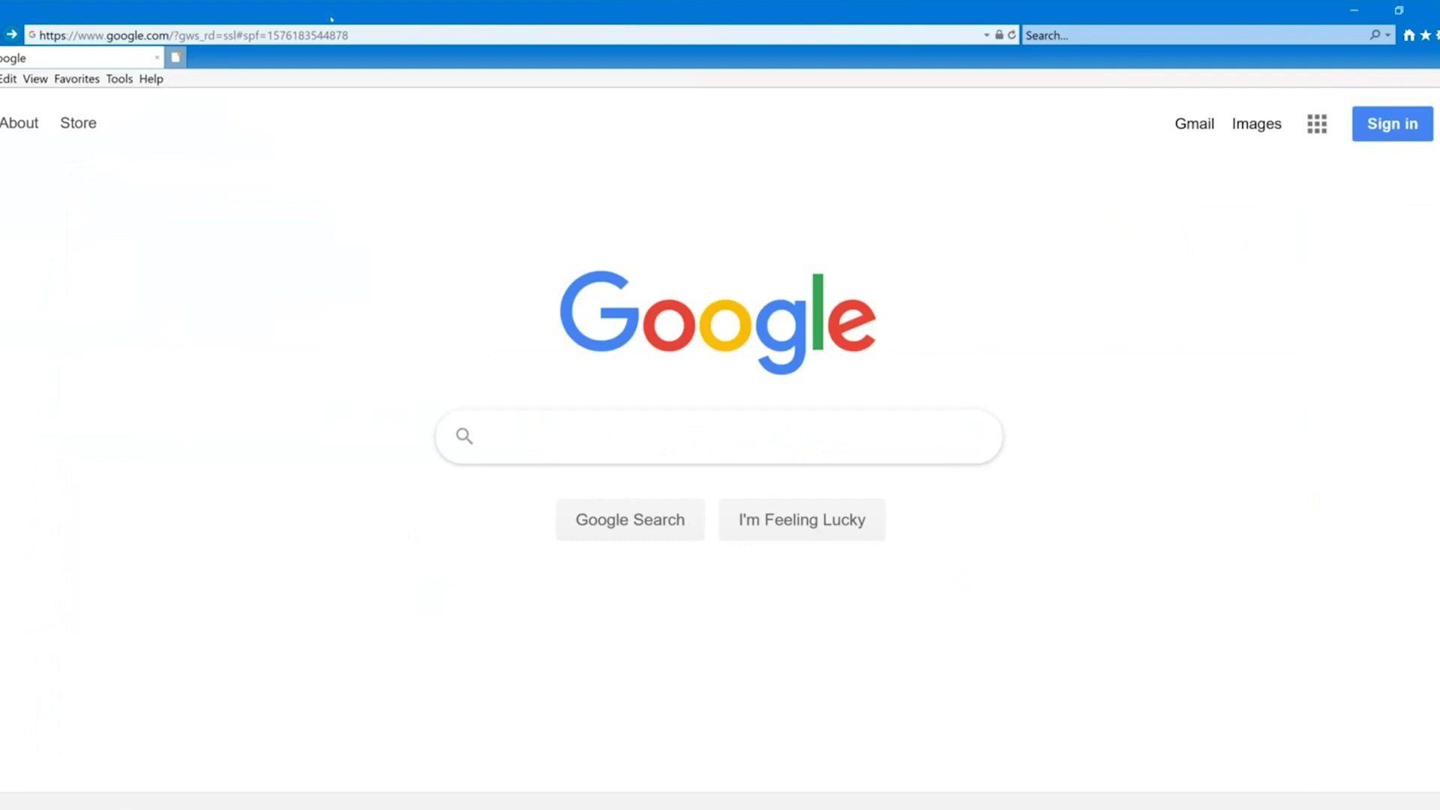
click(386, 36)
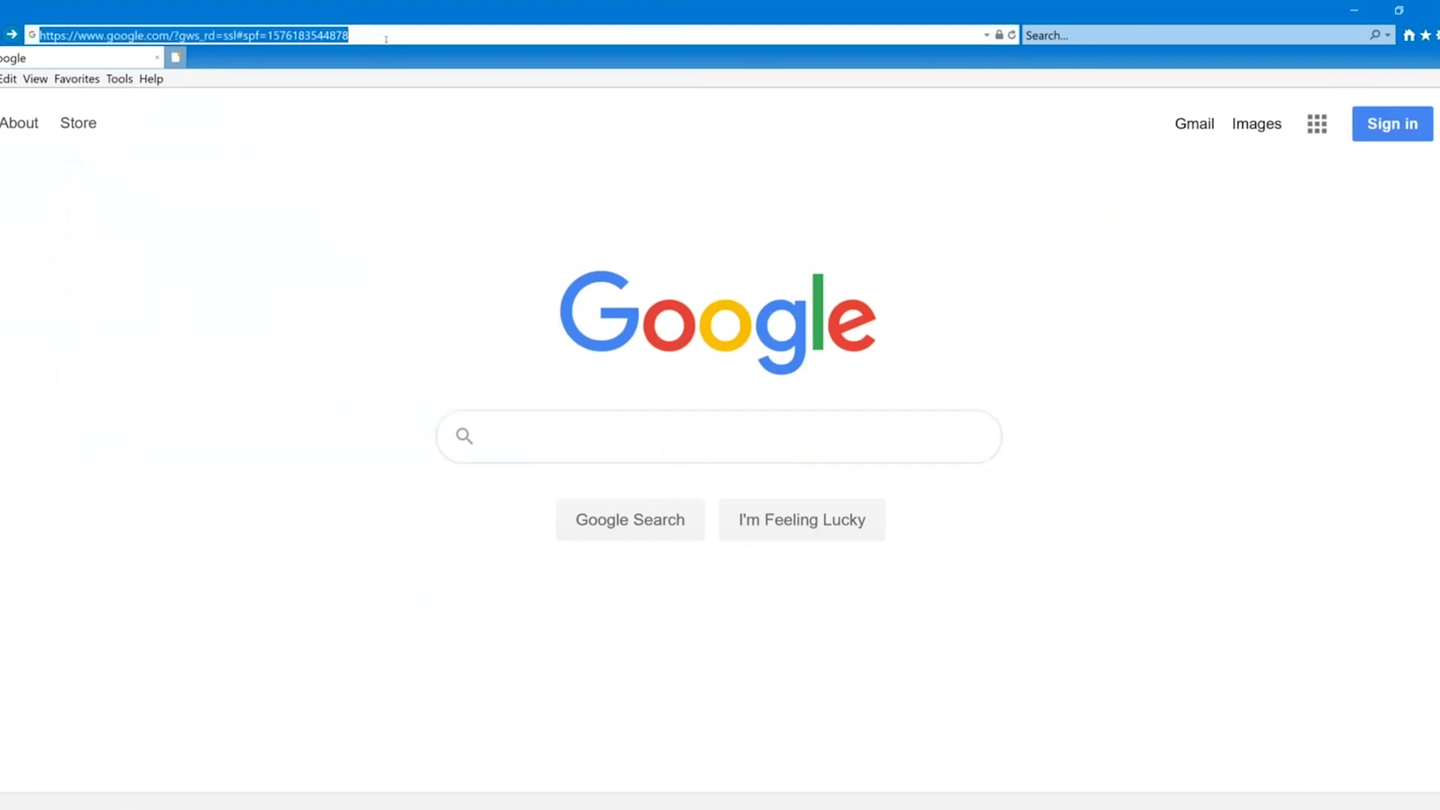
text(192.168.0.33/)
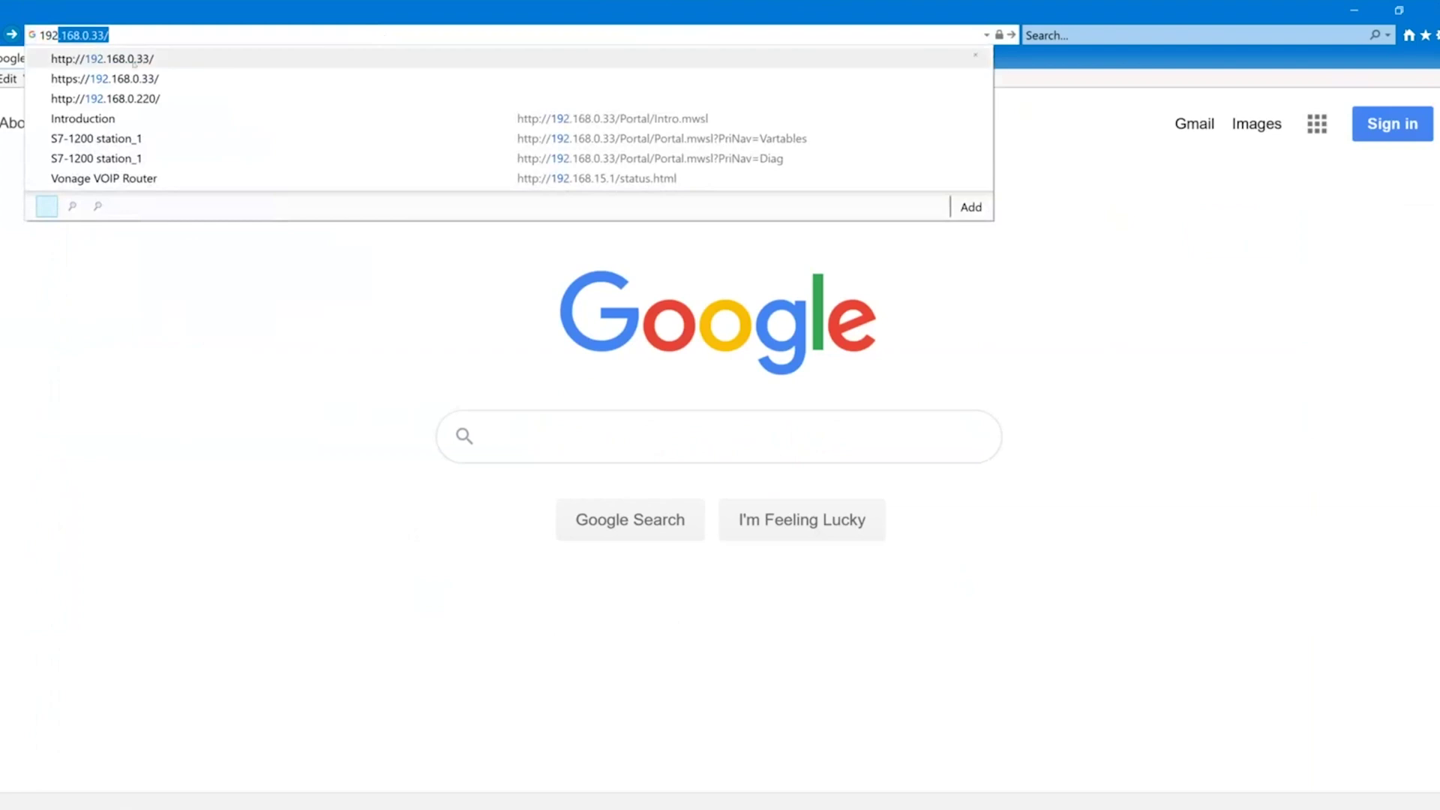
click(134, 60)
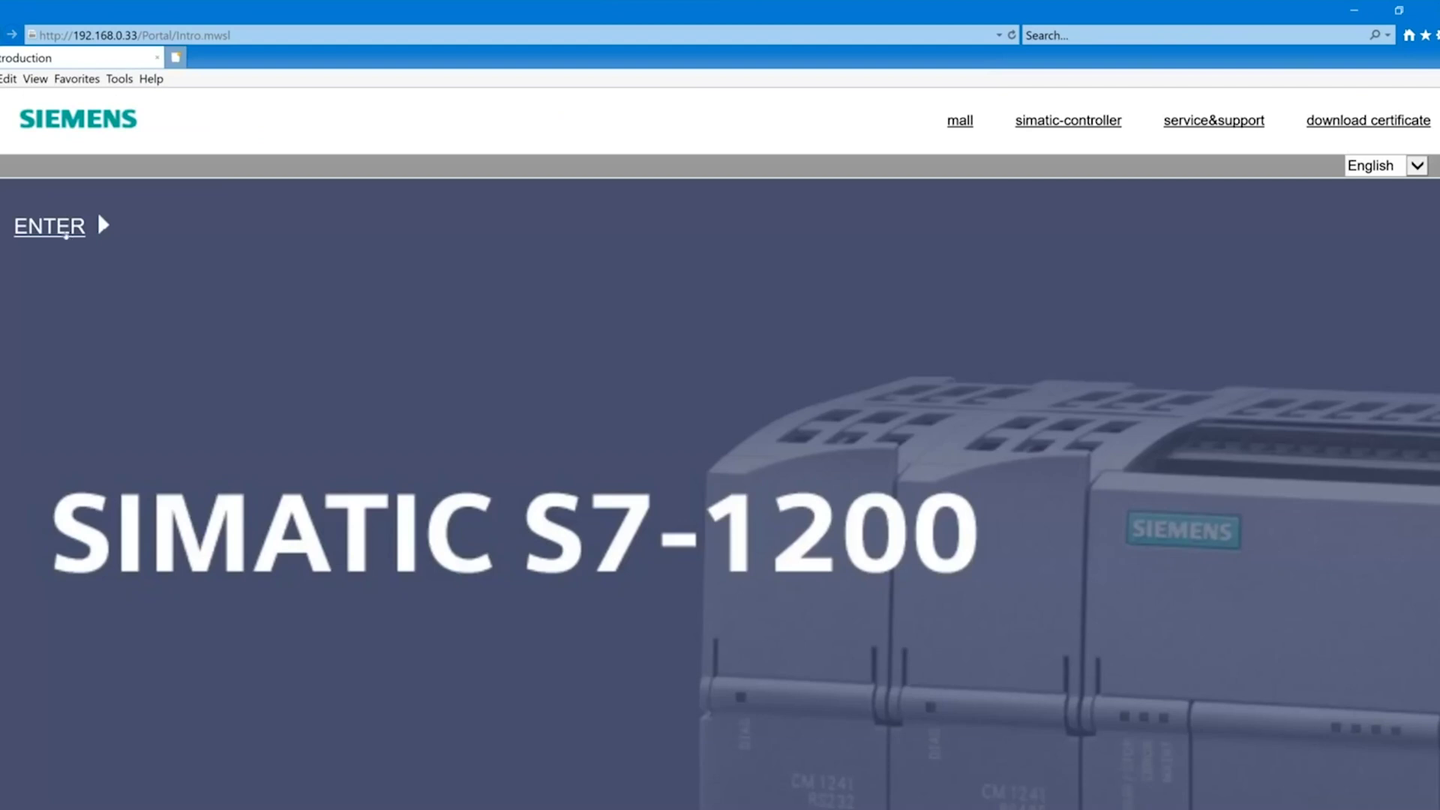
Step: Enter the PLC web pages, view the Diagnostic Buffer, then open the watch tables page
click(66, 231)
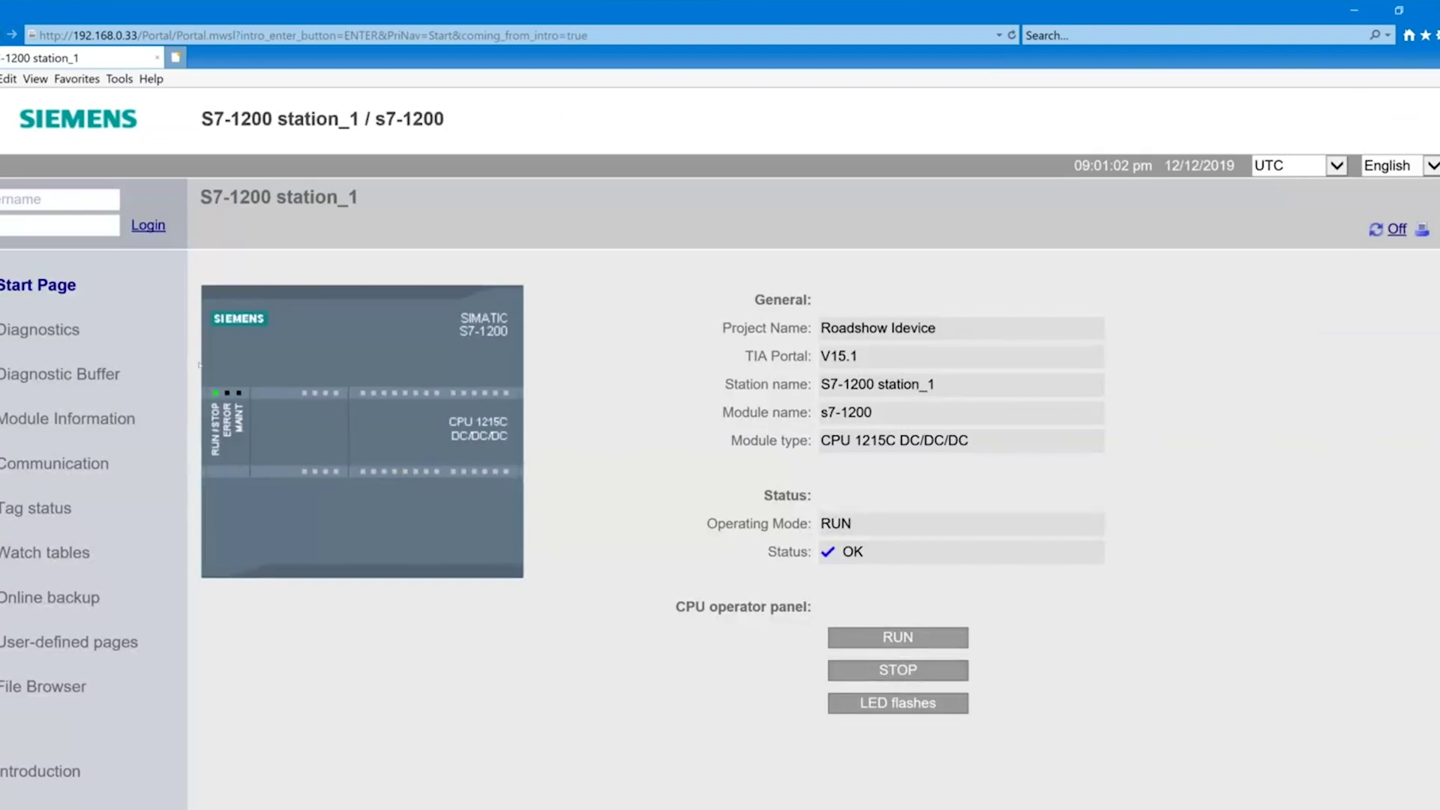
click(50, 331)
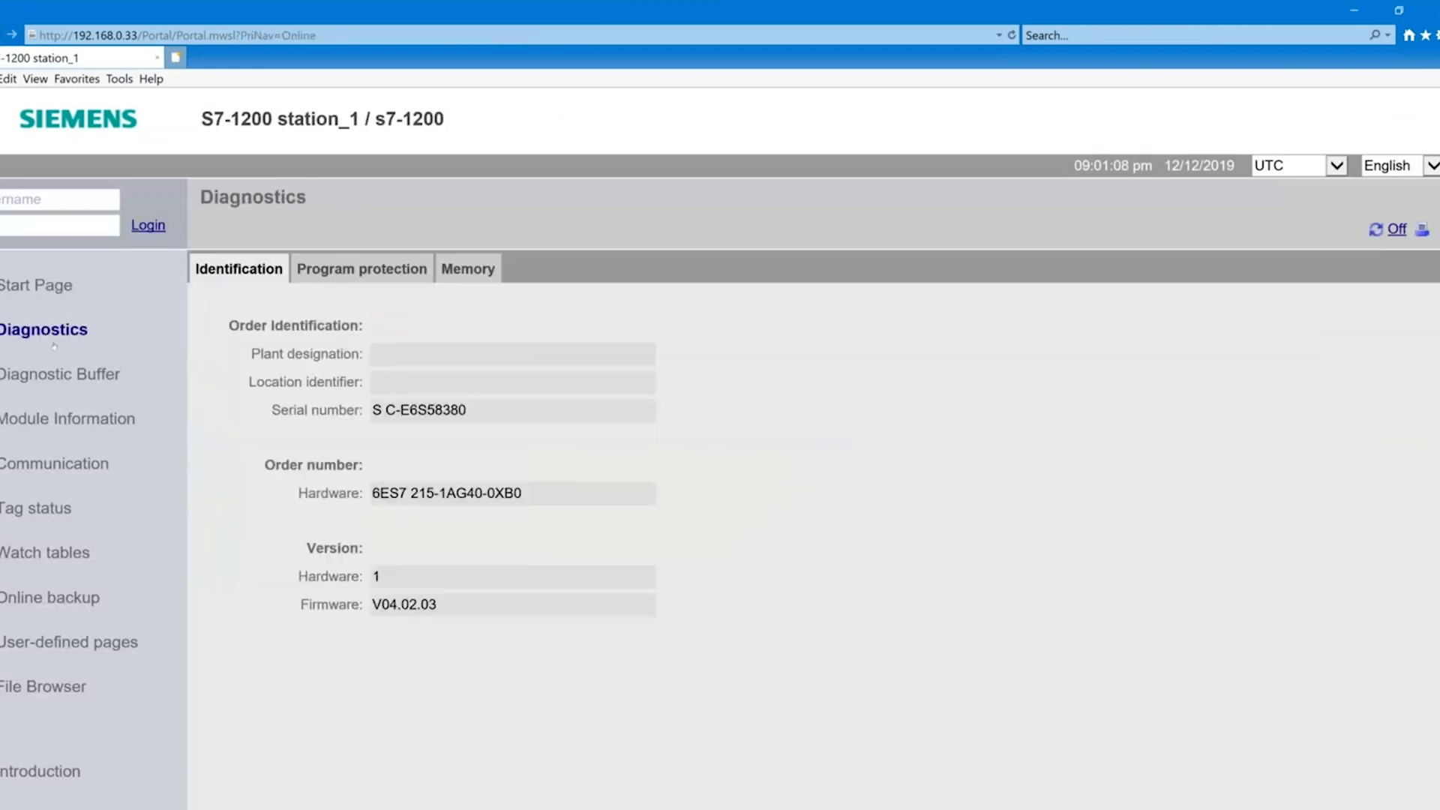
click(50, 375)
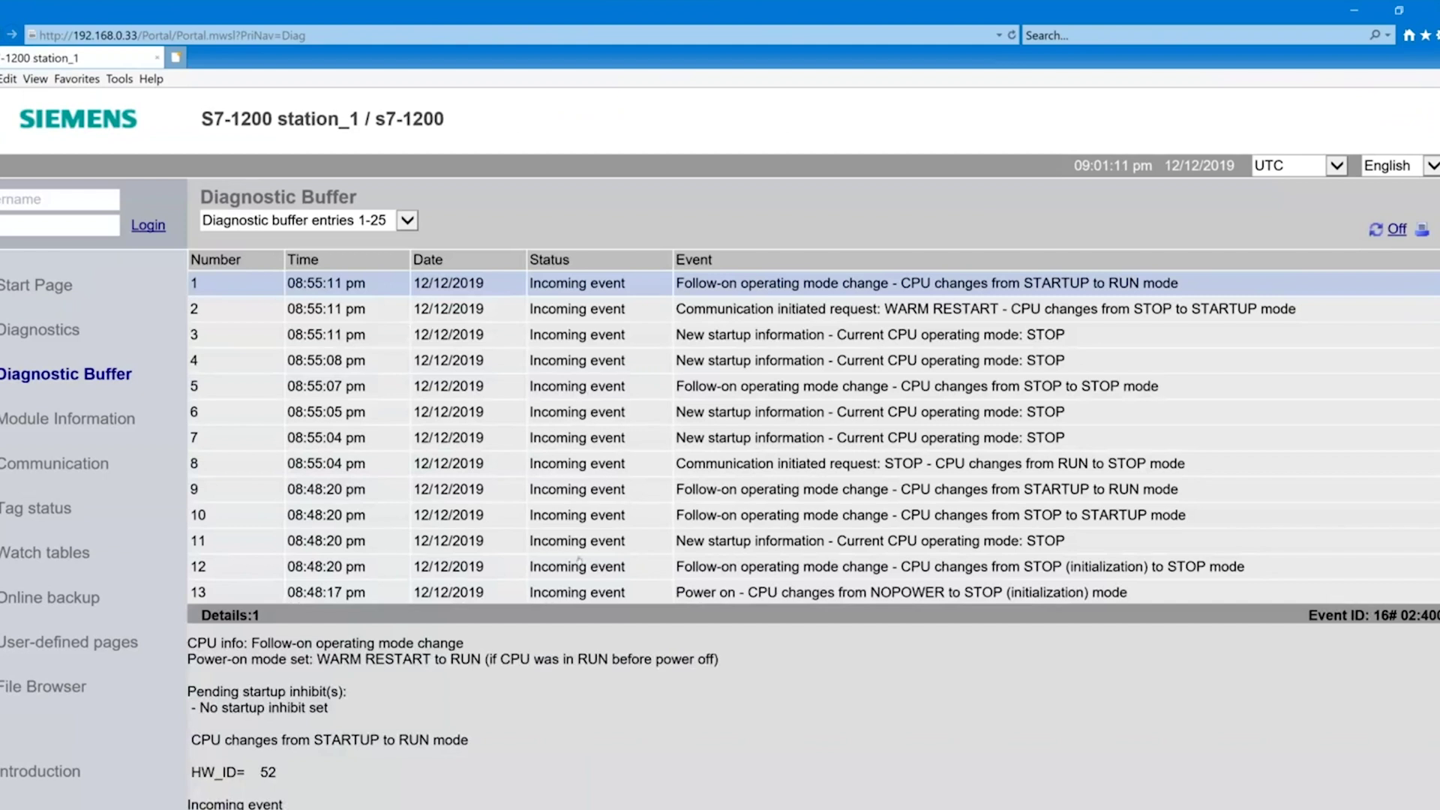
click(53, 555)
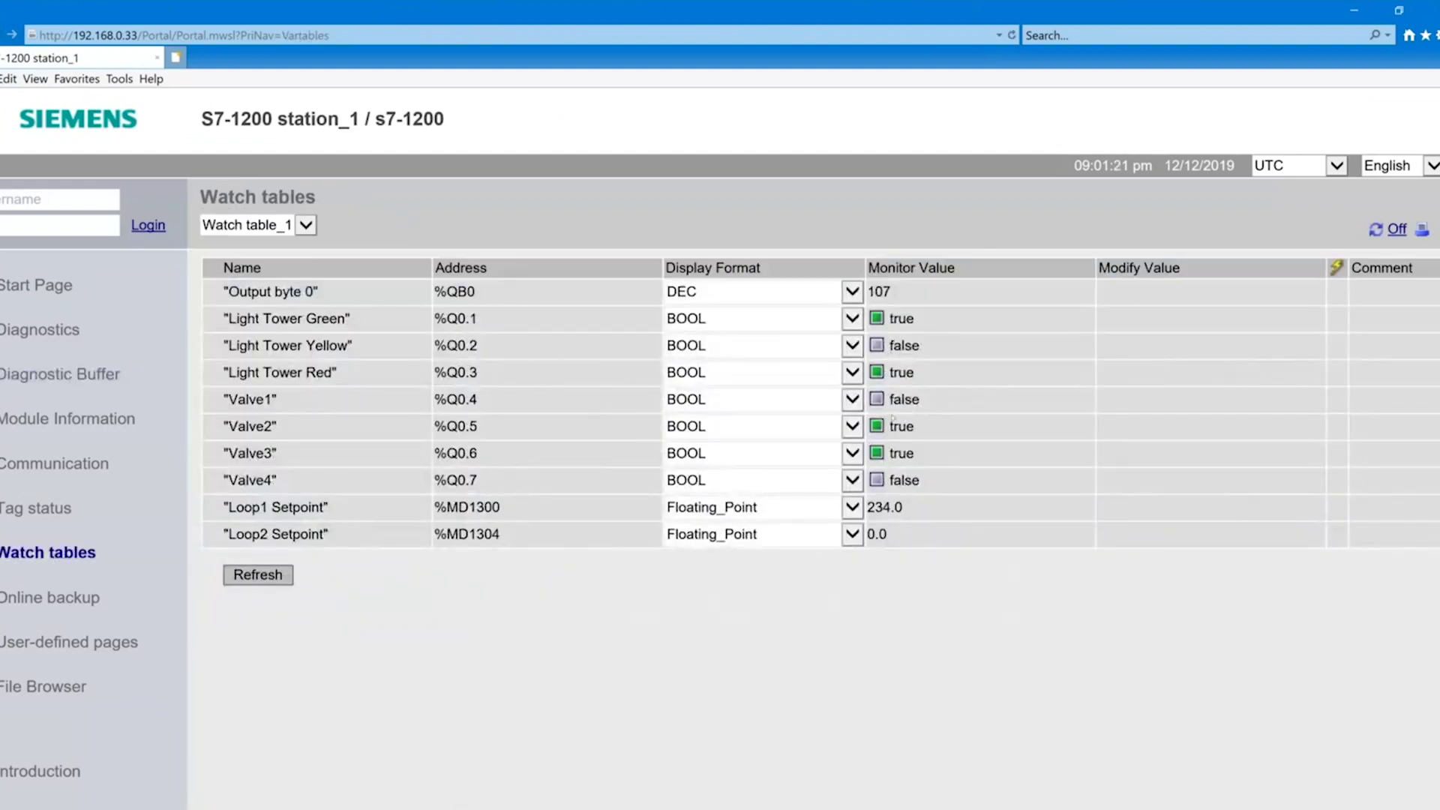
Step: Switch automatic refresh On for Watch table_1 in the S7-1200 Web Server
click(1376, 231)
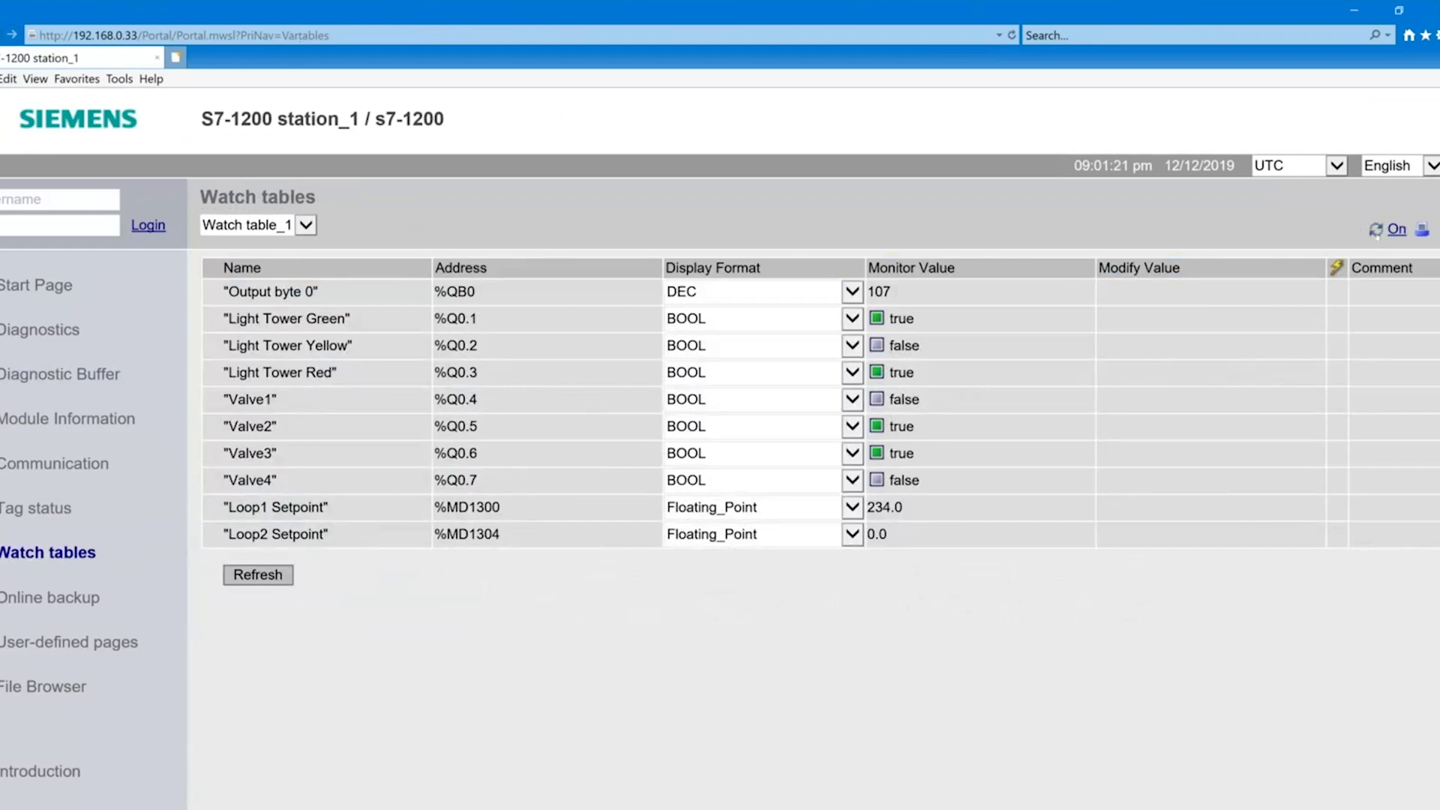